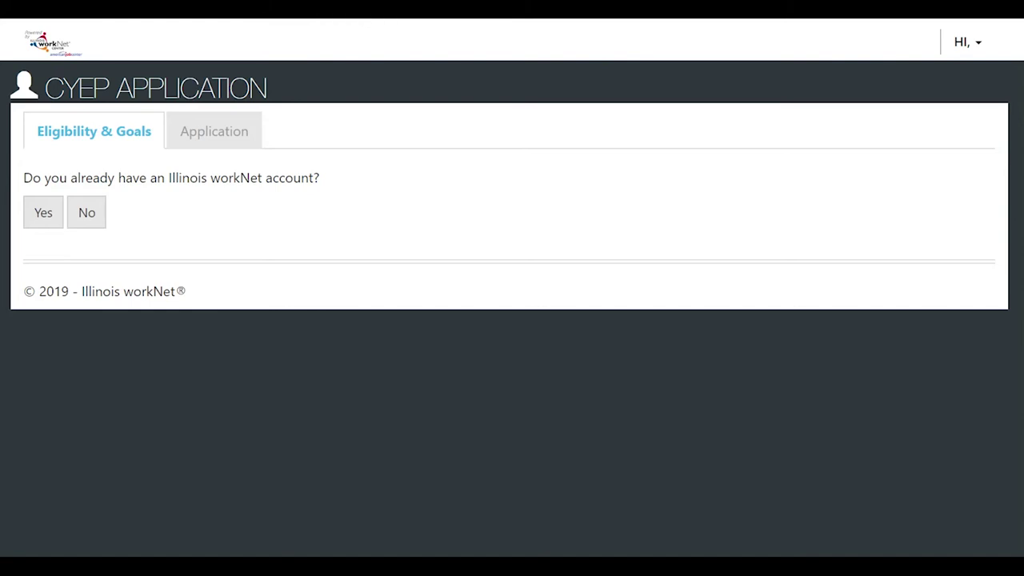
Indicate that there is no existing account and enter the applicant's name, date of birth, e-mail, main phone number and ZIP code for registration.
click(87, 212)
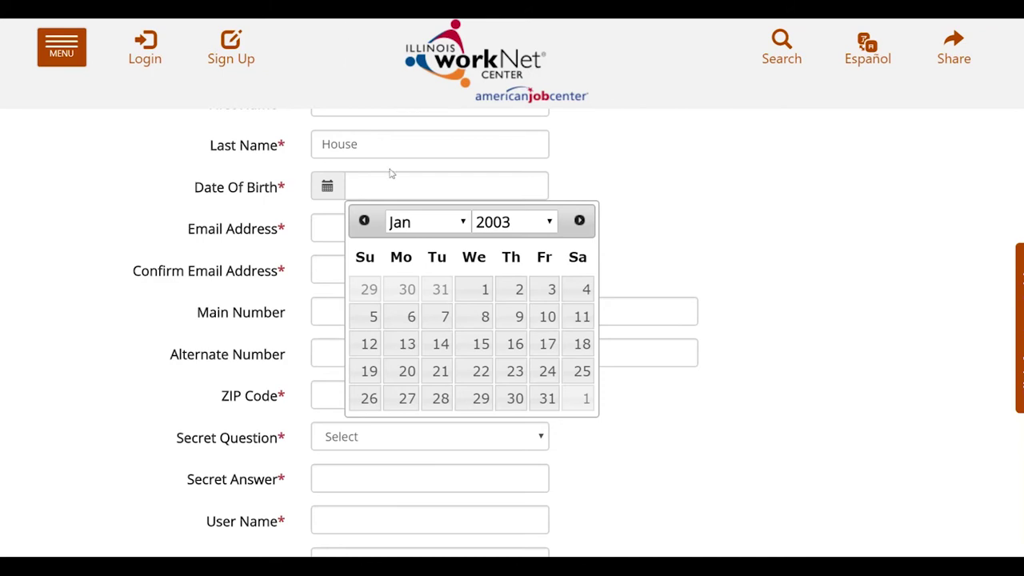
click(480, 294)
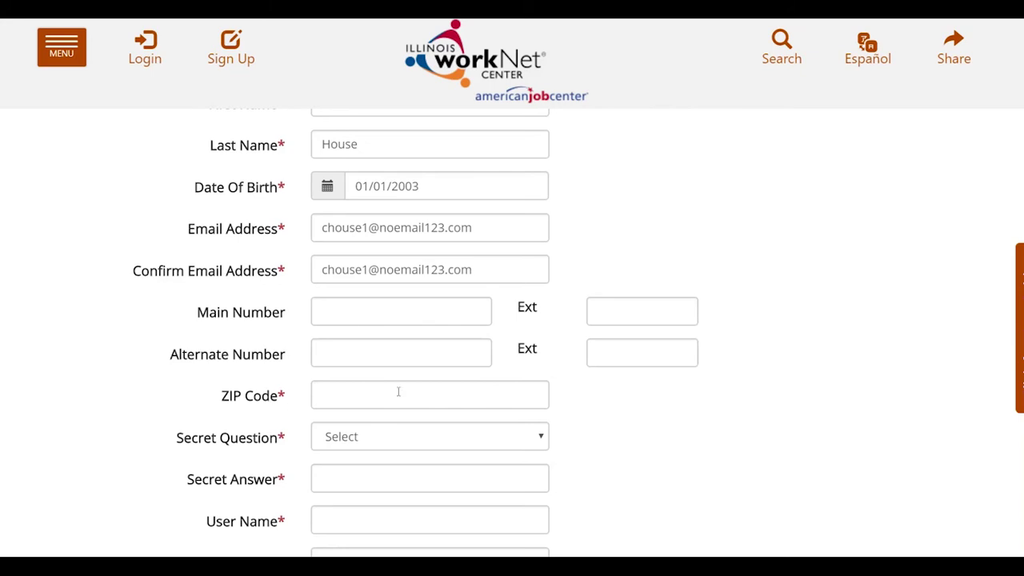
click(339, 315)
click(338, 394)
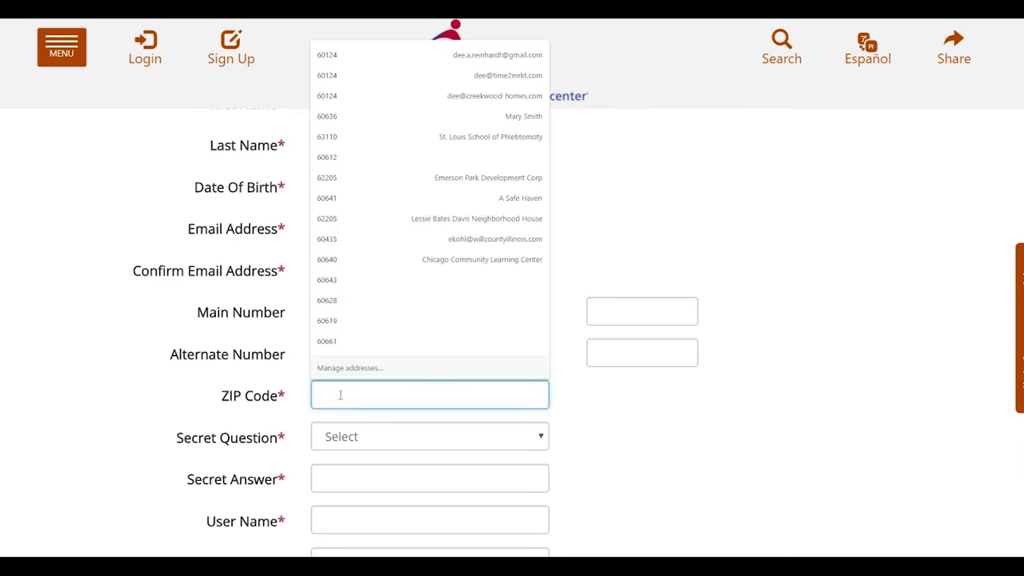
text(60636)
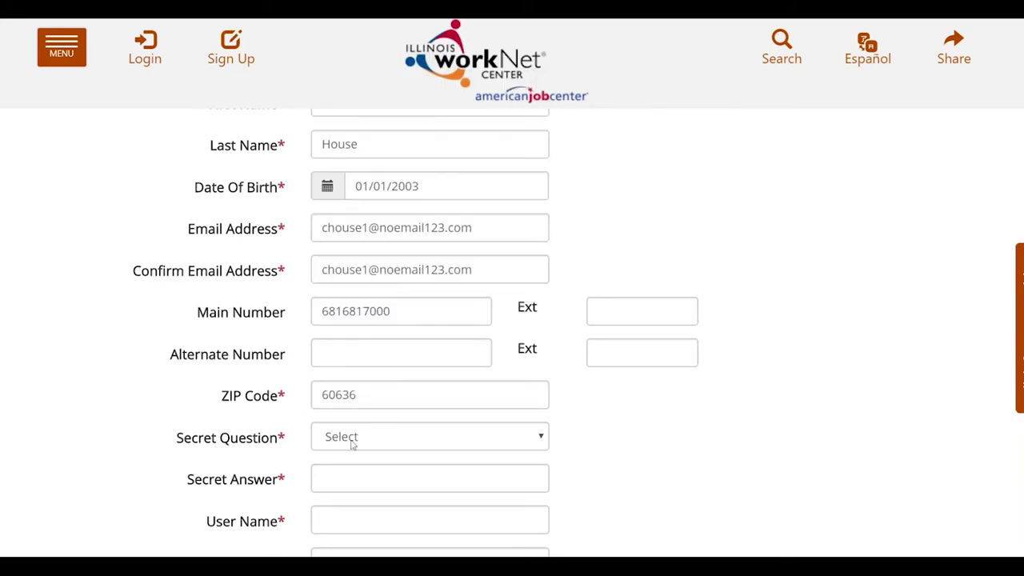
Set a secret question and answer, enter the user name and account password, accept the agreement and save the new account.
click(352, 439)
click(365, 517)
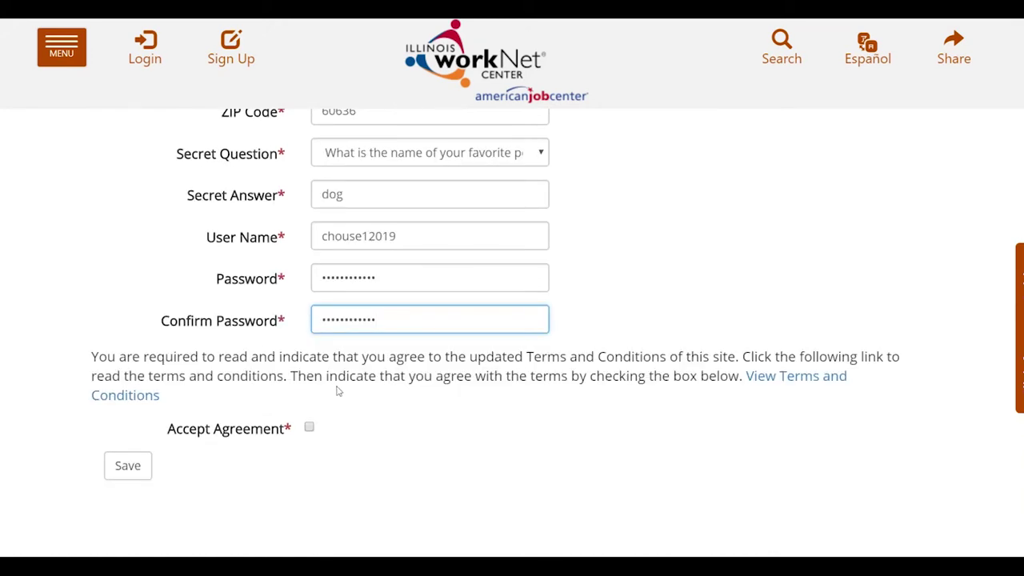
click(309, 427)
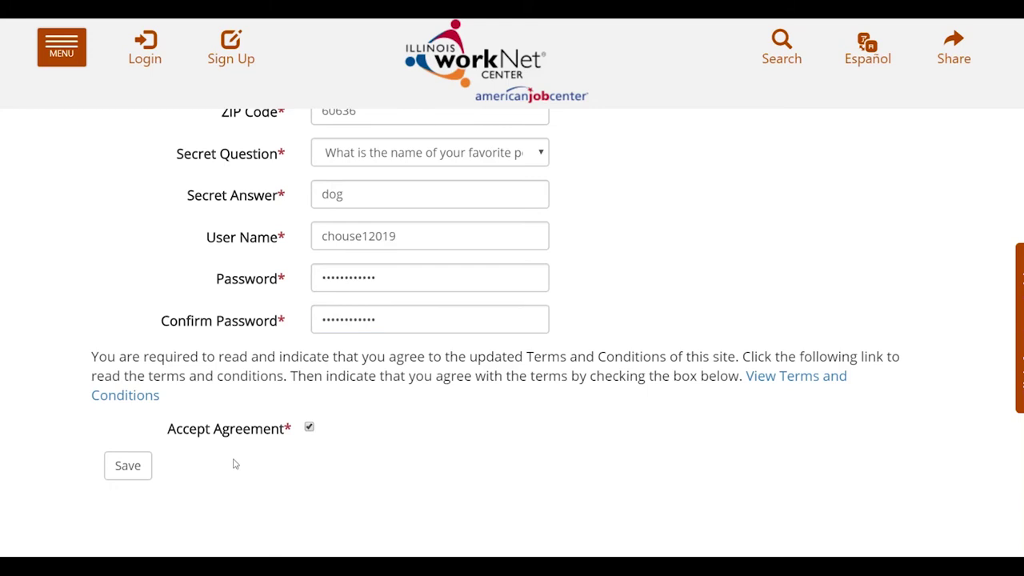
click(132, 473)
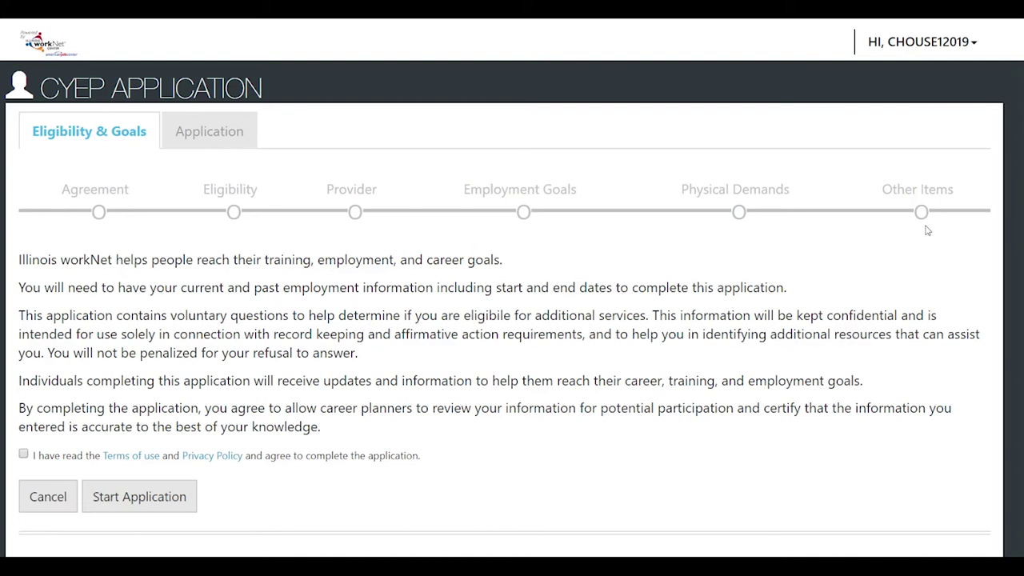
Agree to the terms to start the application and answer Yes for living in Illinois, U.S. work authorization and currently being in school.
click(23, 454)
click(151, 503)
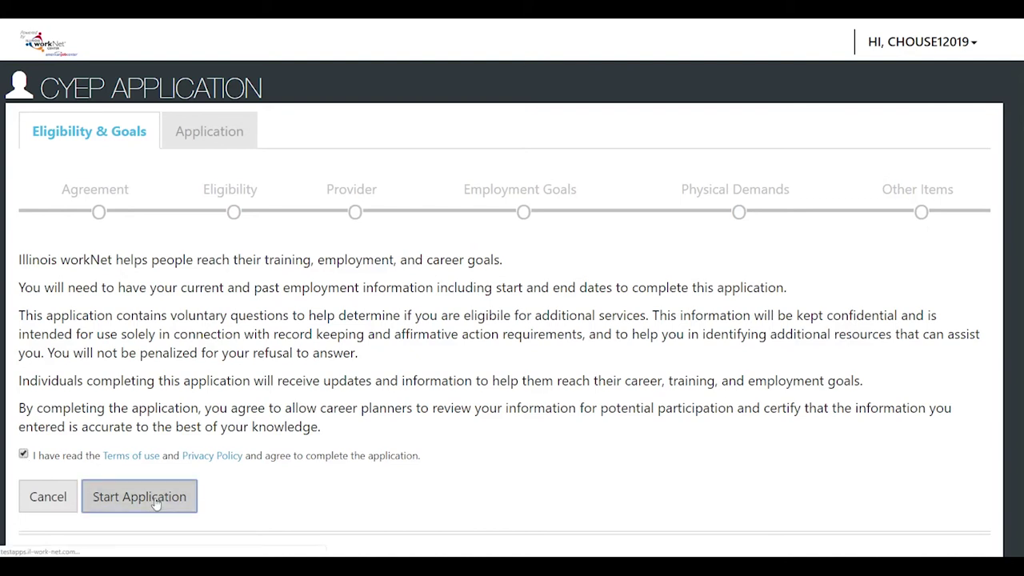
scroll(234, 292, down, 1)
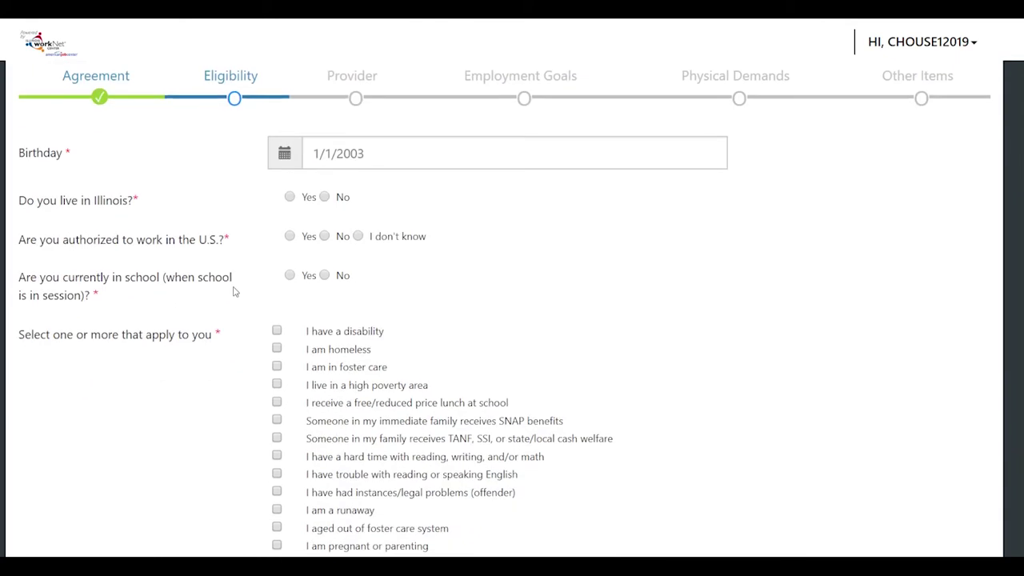
click(289, 197)
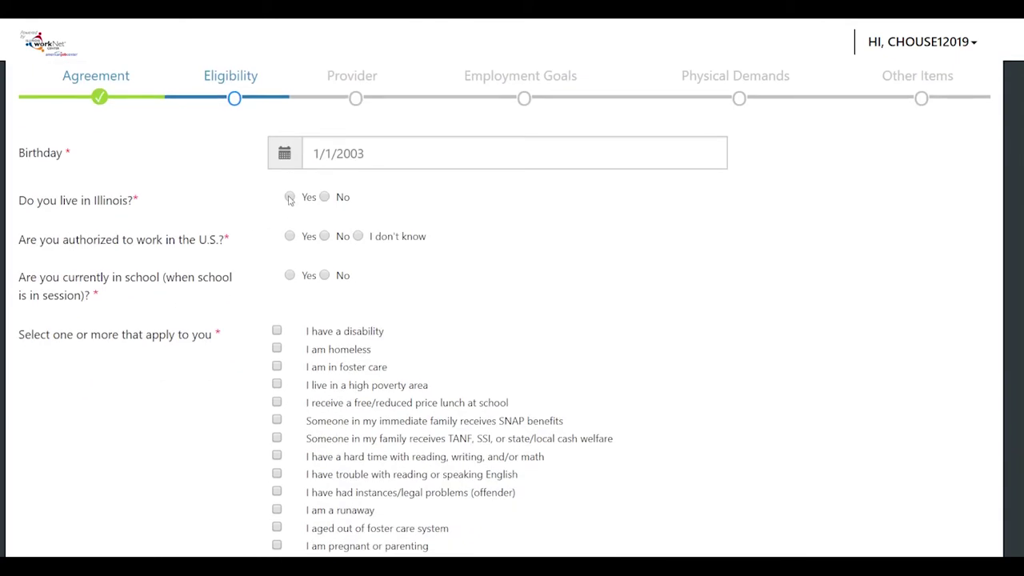
click(290, 236)
click(290, 275)
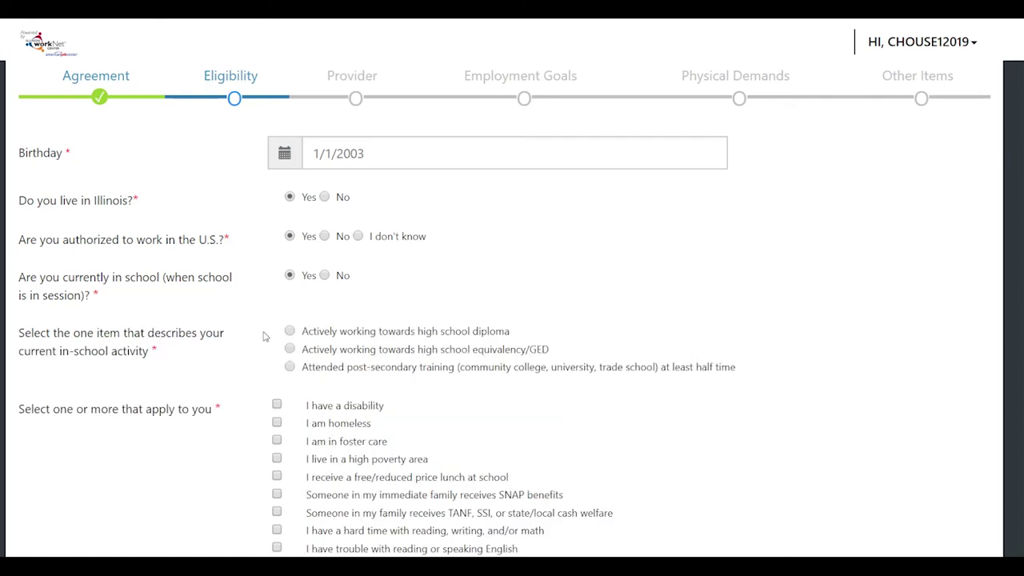
Choose high school equivalency/GED, mark high poverty area, SNAP benefits, trouble reading or speaking English and no work experience, and save the eligibility page.
click(291, 350)
scroll(263, 371, down, 3)
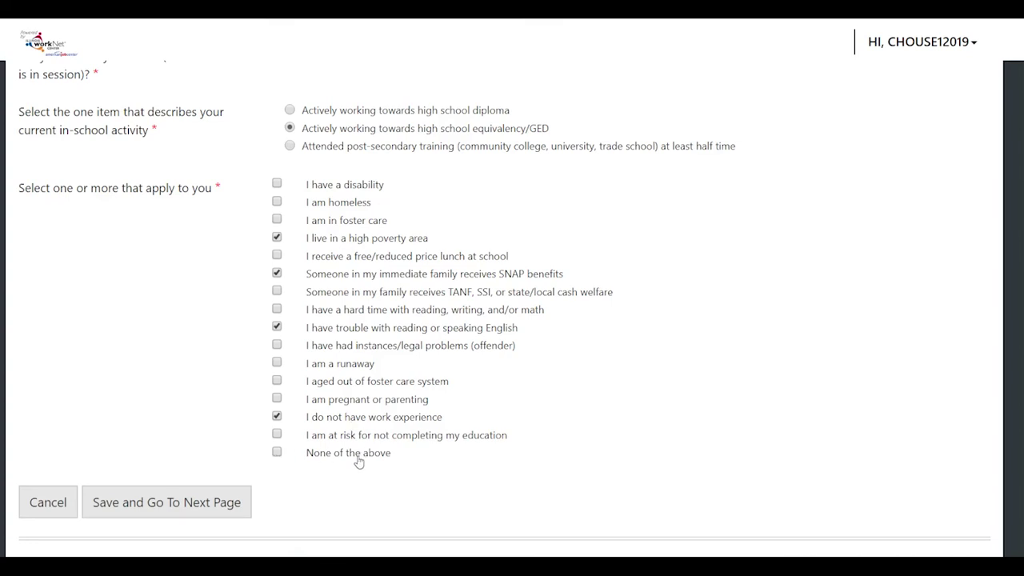
click(196, 500)
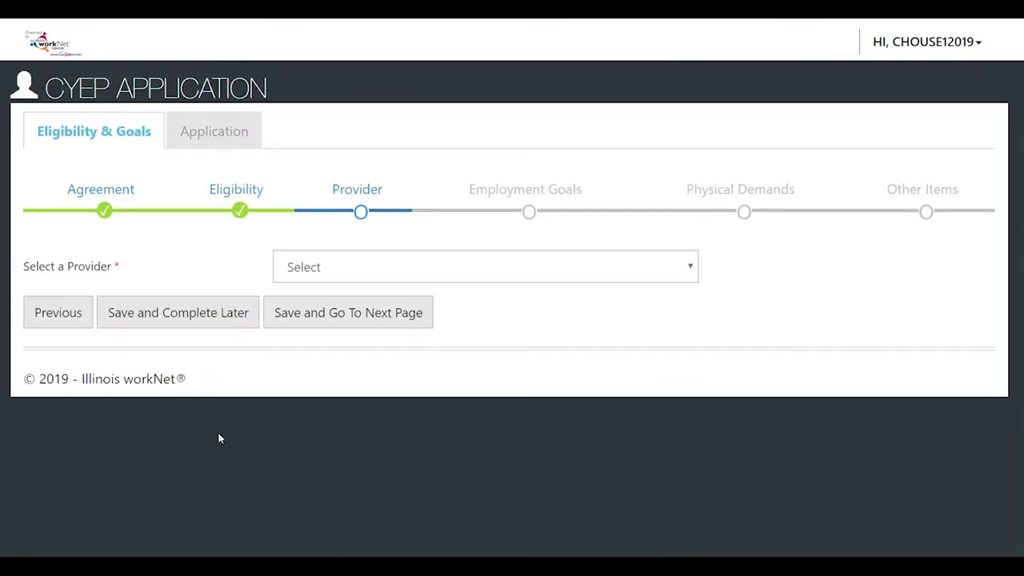
Choose Austin Peoples Action Center as the provider and save to continue to the employment goals.
click(402, 268)
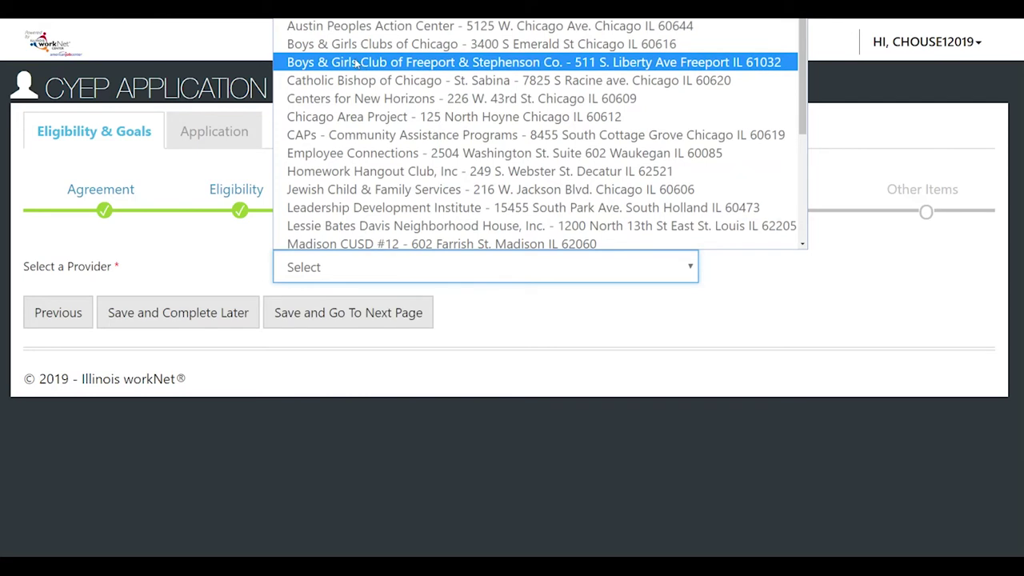
click(356, 26)
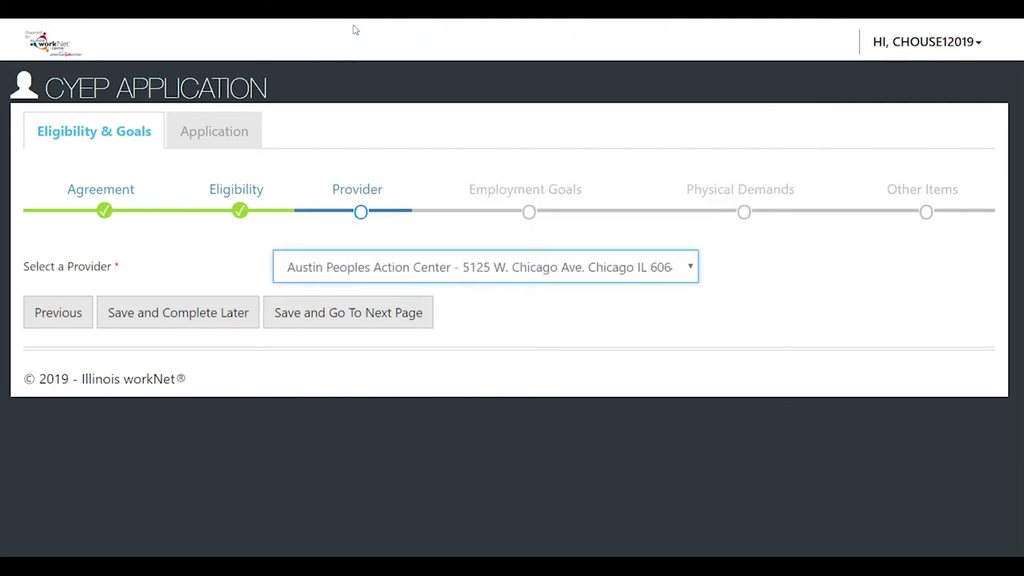
click(345, 315)
Mark Full time as the employment goal, Bus and Train as travel to training, and Weekends as work availability.
scroll(345, 321, down, 1)
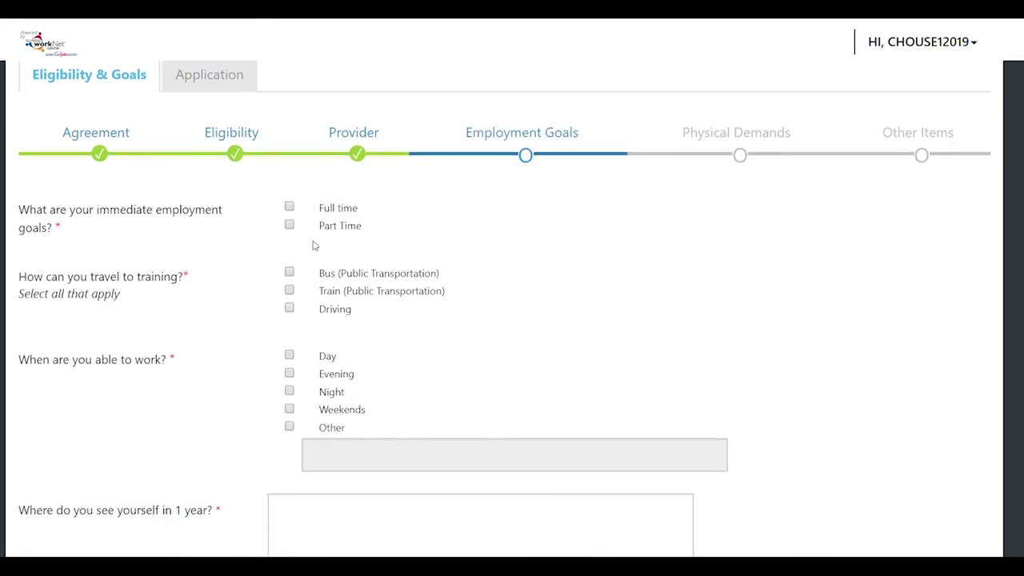
click(289, 207)
click(289, 272)
click(290, 291)
scroll(288, 350, down, 3)
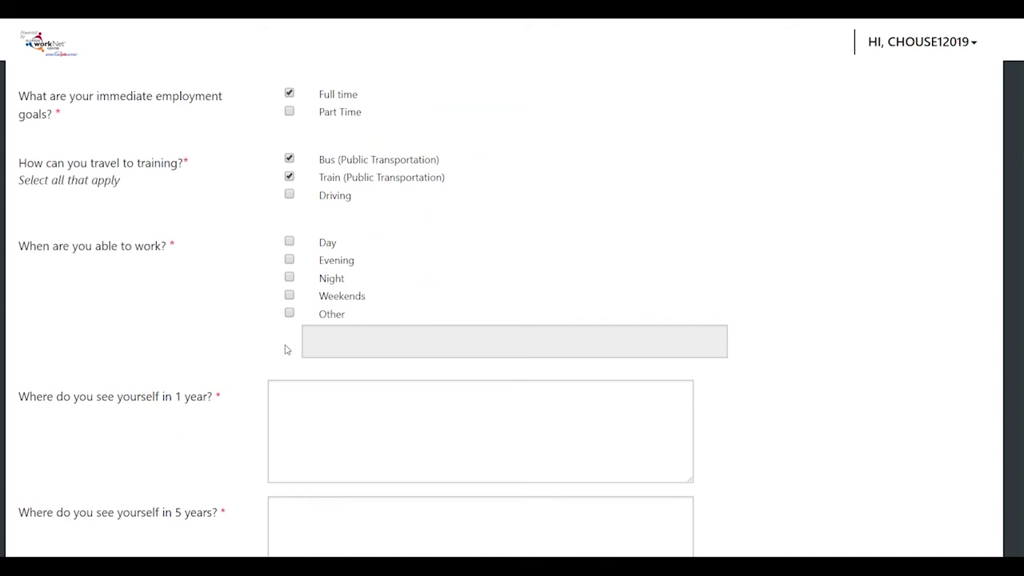
click(289, 296)
Enter "working fulltime" as the 1-year outlook and "graduated and managing a business" as the 5-year outlook.
scroll(293, 243, down, 3)
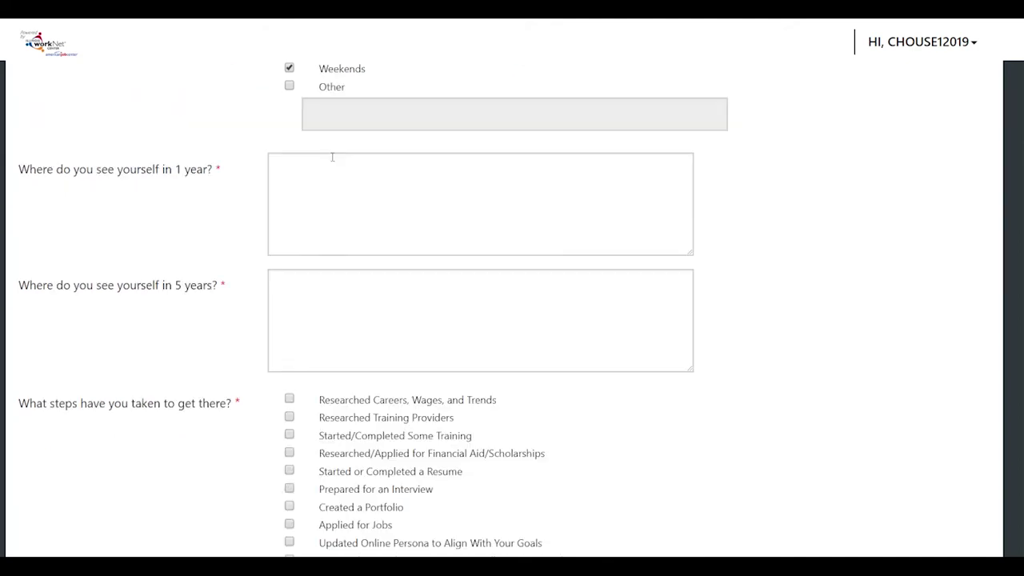
click(328, 163)
text(working fulltime)
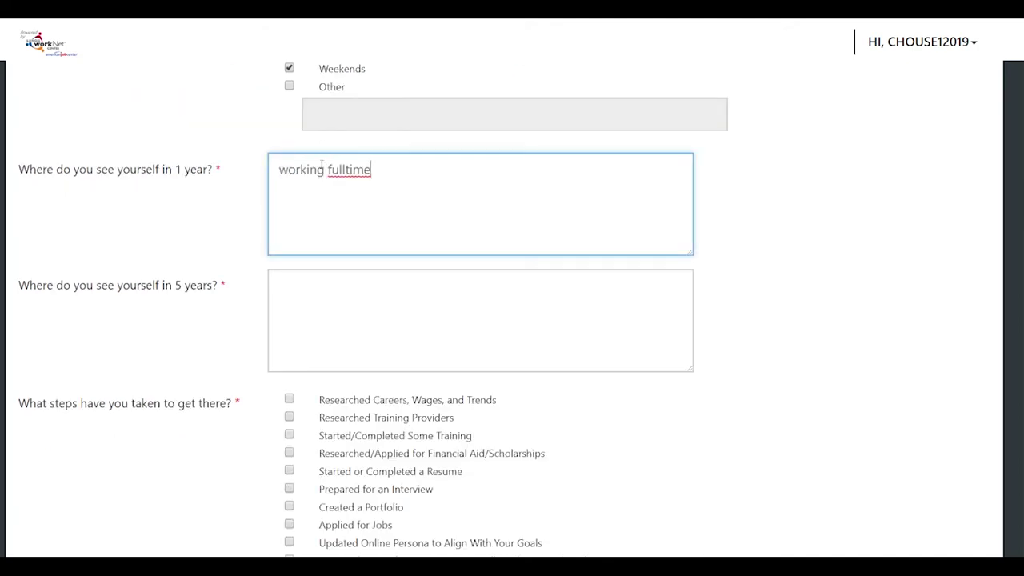
click(325, 286)
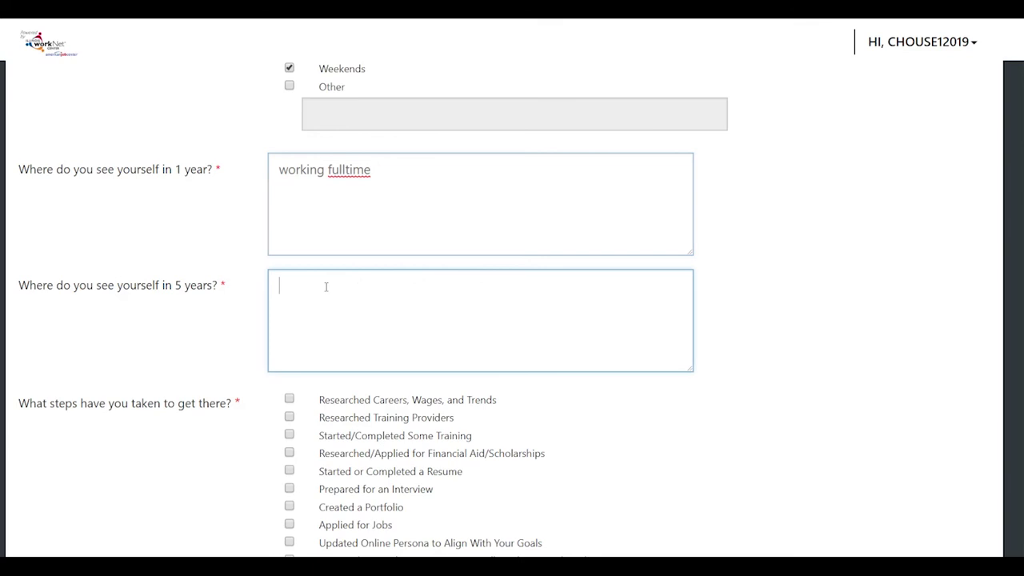
text(graduated and managing a business)
Mark No Actions Taken for the steps taken, enter "can read and write." as the work-related skills, and save the employment goals.
scroll(285, 391, down, 1)
scroll(286, 391, down, 1)
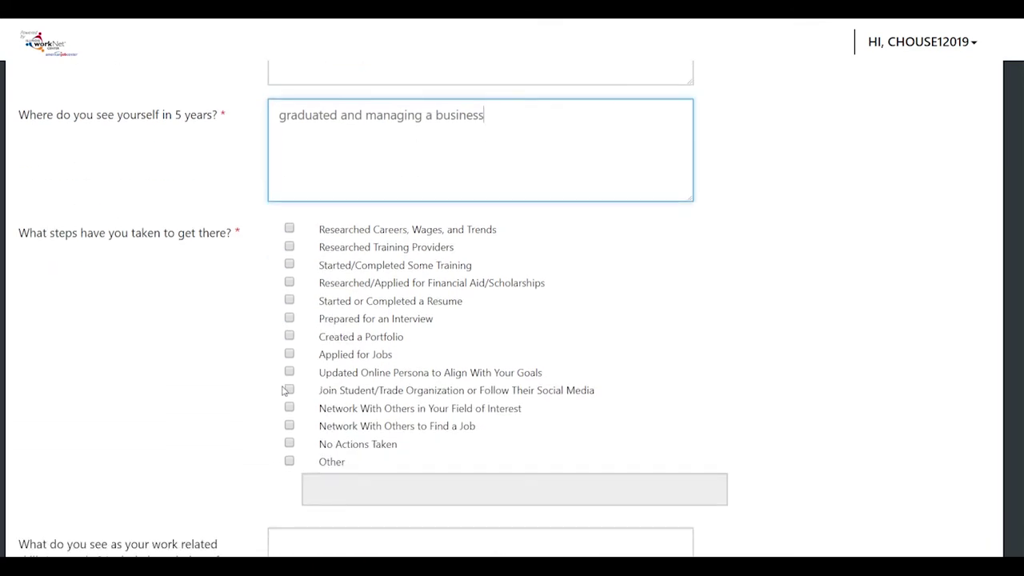
click(290, 443)
scroll(289, 444, down, 3)
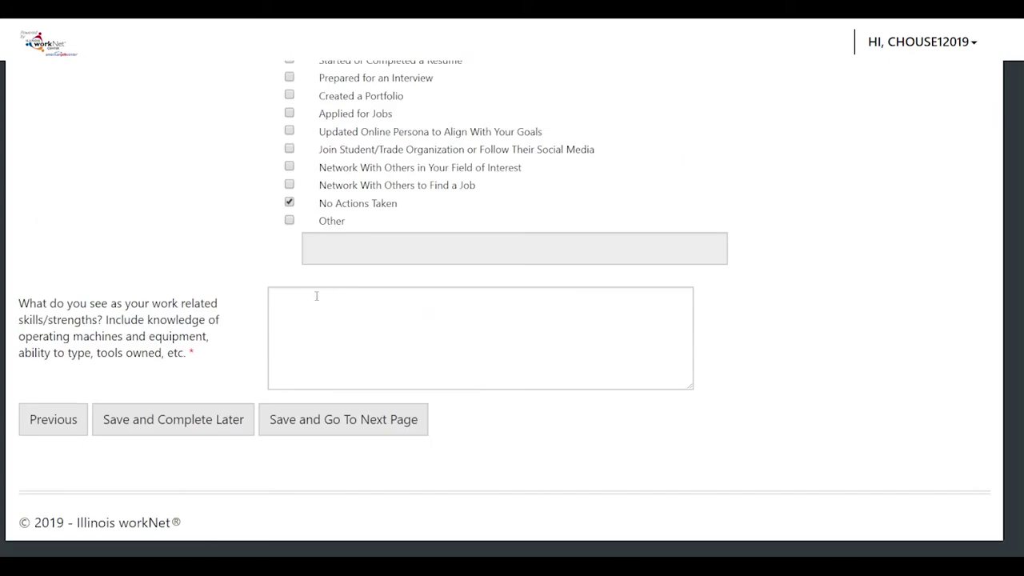
click(316, 296)
text(can read and write.)
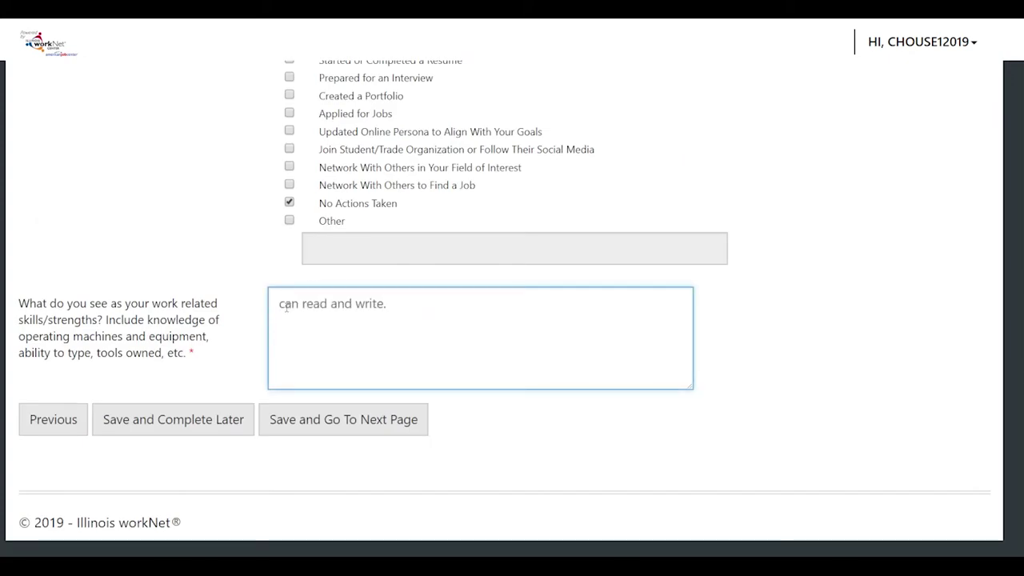
click(362, 424)
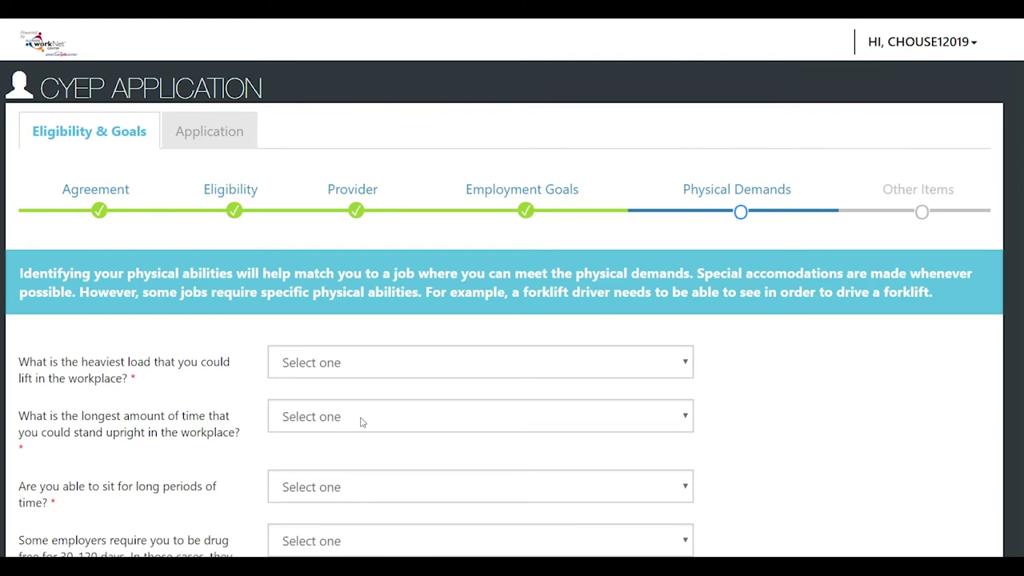
Set the heaviest load to 30-40 pounds, standing time to 4 hours, and sitting to "Yes, but I need to get up and move around".
click(369, 367)
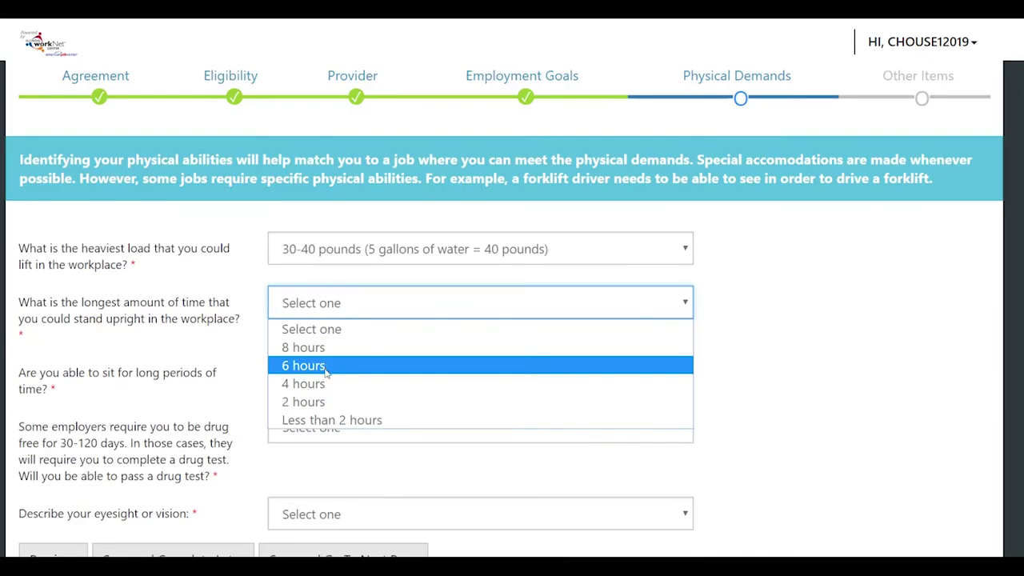
click(344, 384)
scroll(388, 343, down, 1)
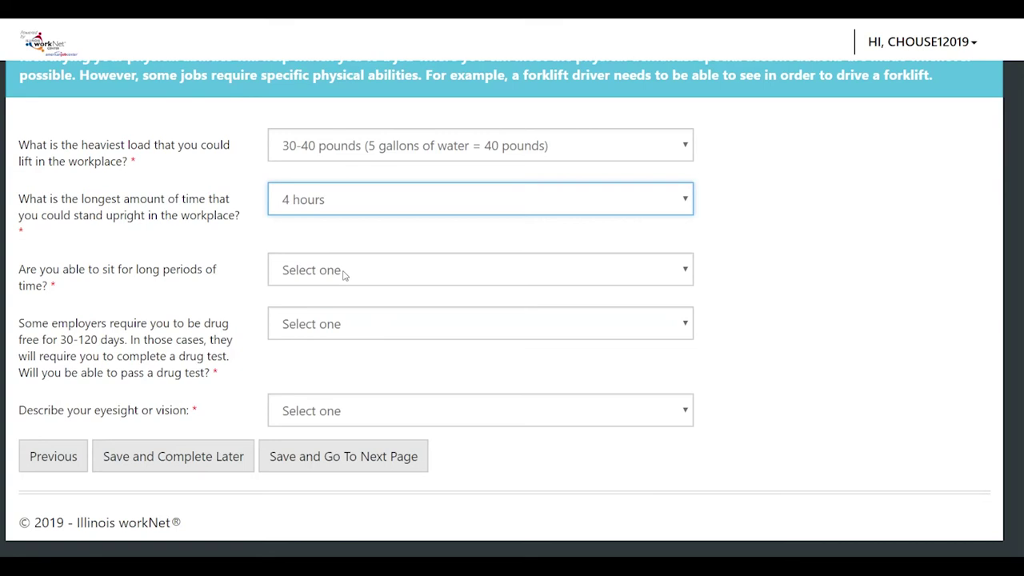
click(344, 275)
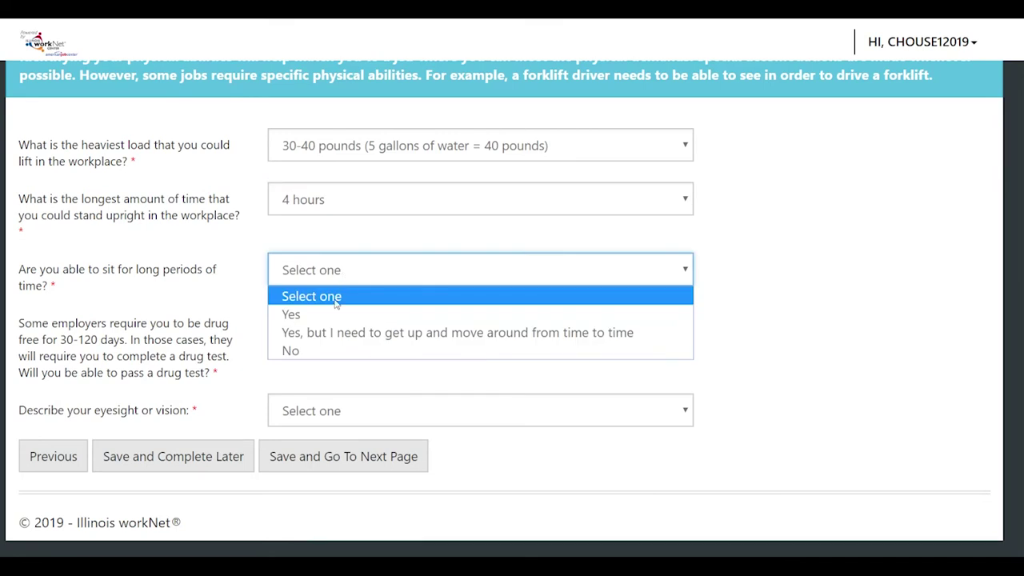
click(334, 334)
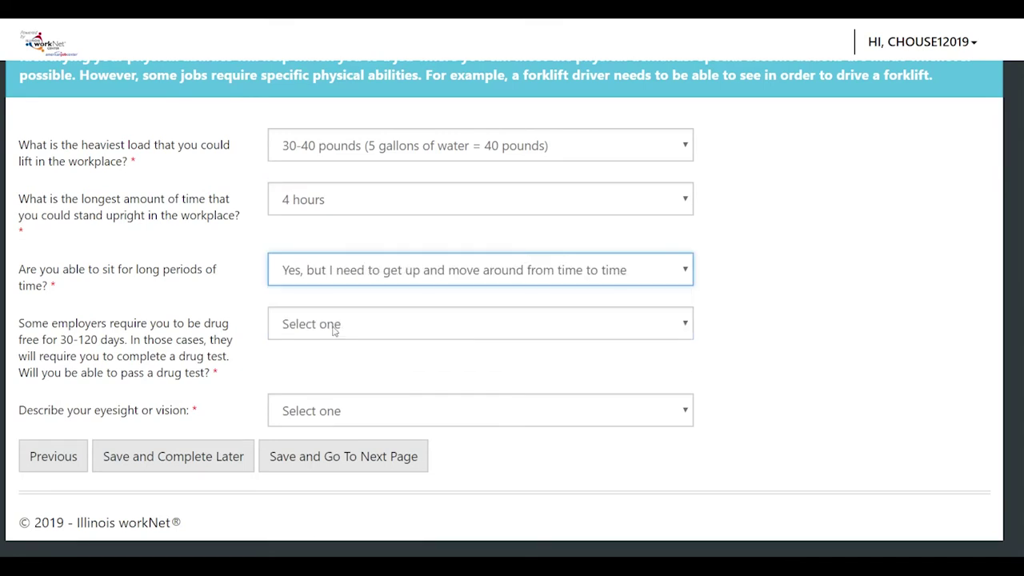
Answer that the applicant is drug free and can pass a test, choose seeing without glasses or contacts, and save the physical demands page.
click(334, 331)
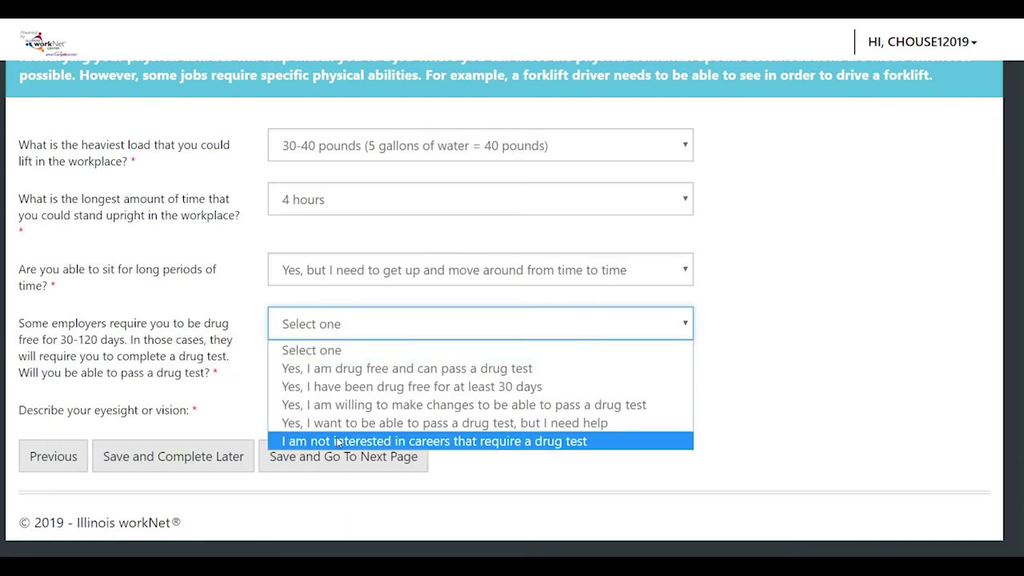
click(357, 372)
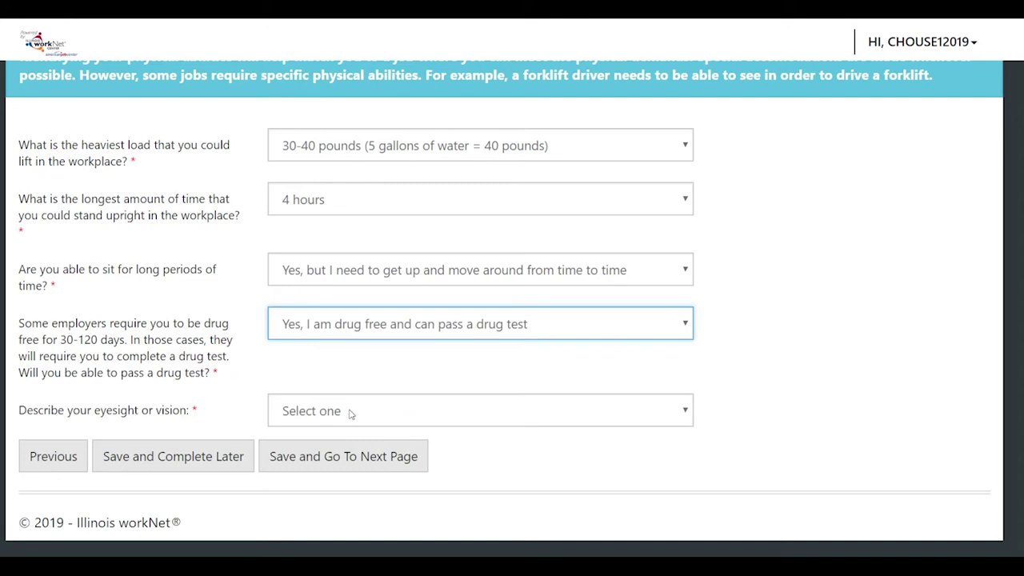
click(351, 412)
click(348, 458)
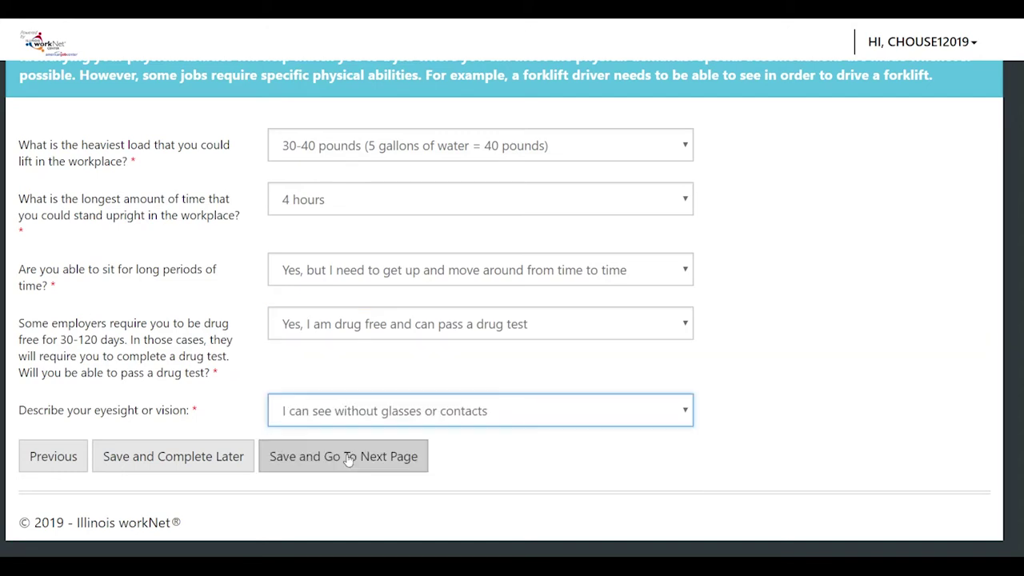
click(349, 458)
Answer the drivers license question with "No, but I could get a drivers license if I had training" and mark None of the above for background issues.
click(379, 193)
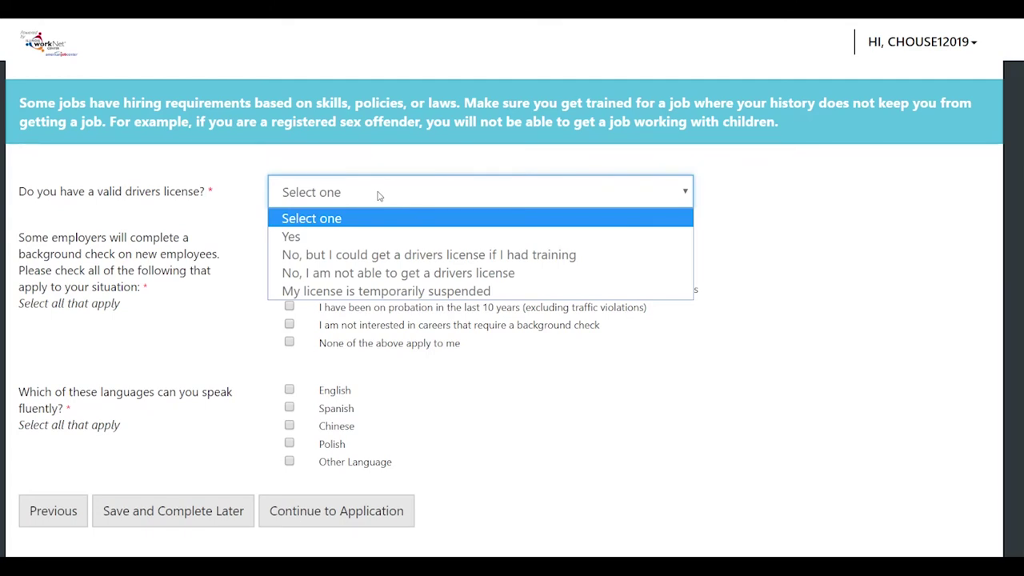
click(366, 254)
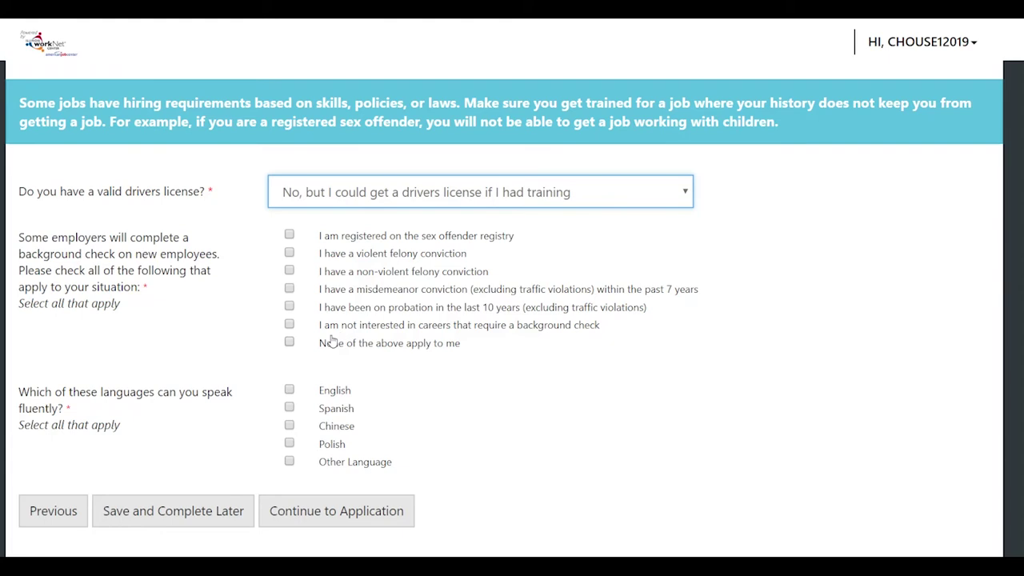
click(289, 342)
Mark English and Spanish as the languages the applicant speaks fluently.
scroll(256, 345, down, 1)
scroll(256, 346, down, 1)
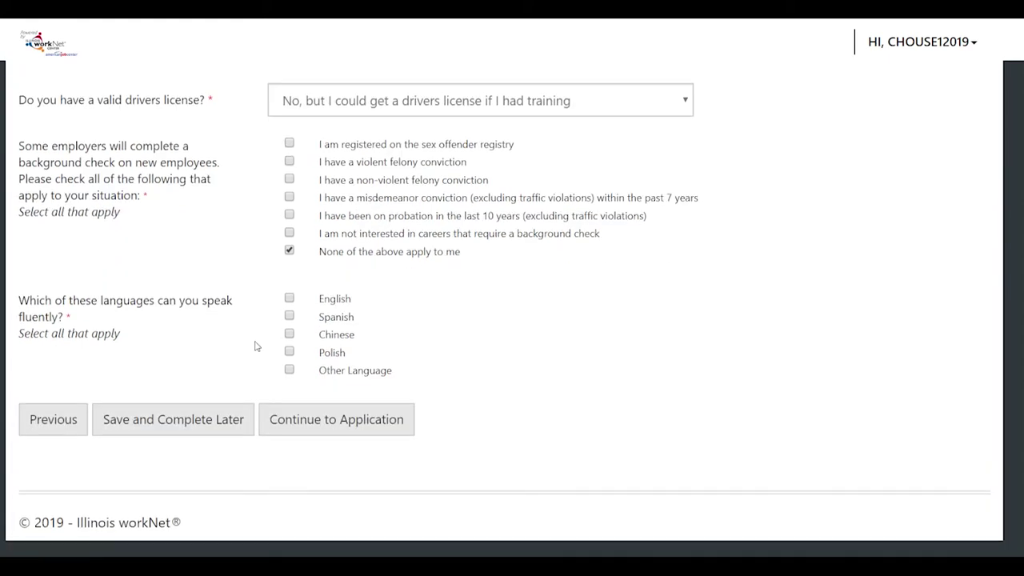
click(289, 298)
click(289, 316)
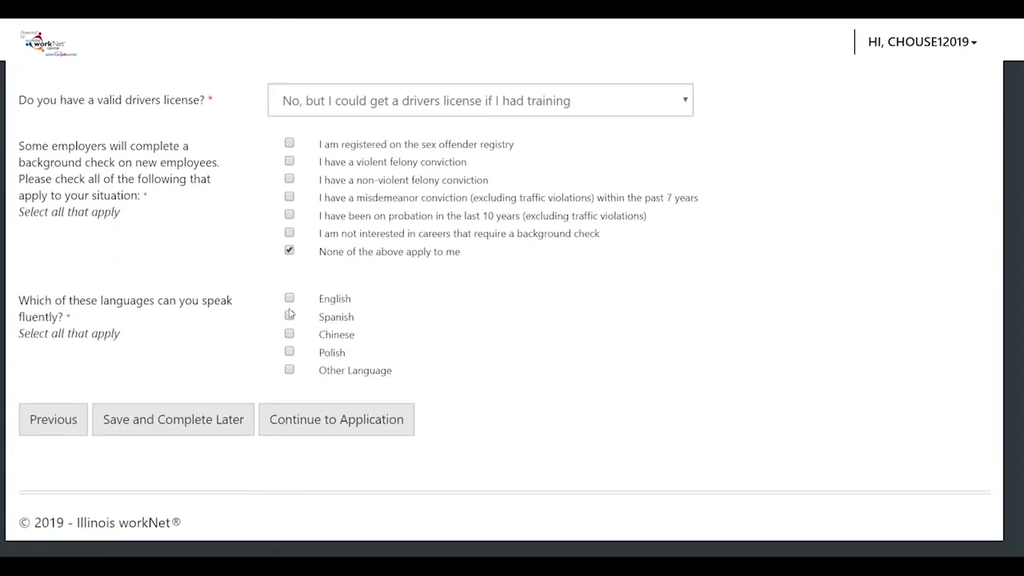
Continue to the application and fill in the applicant's Social Security number with its confirmation, mailing address and primary phone number.
click(310, 425)
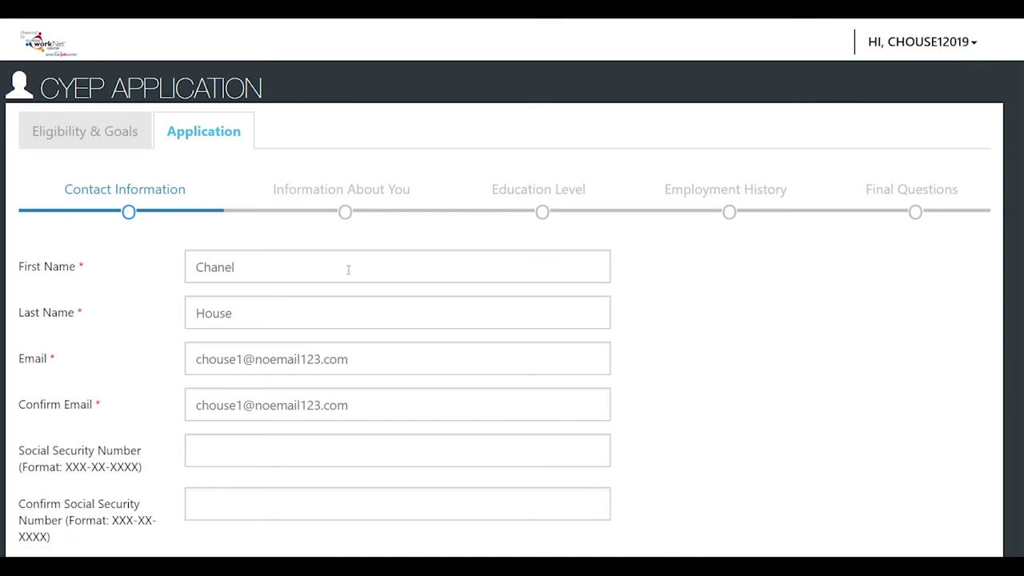
scroll(351, 274, down, 3)
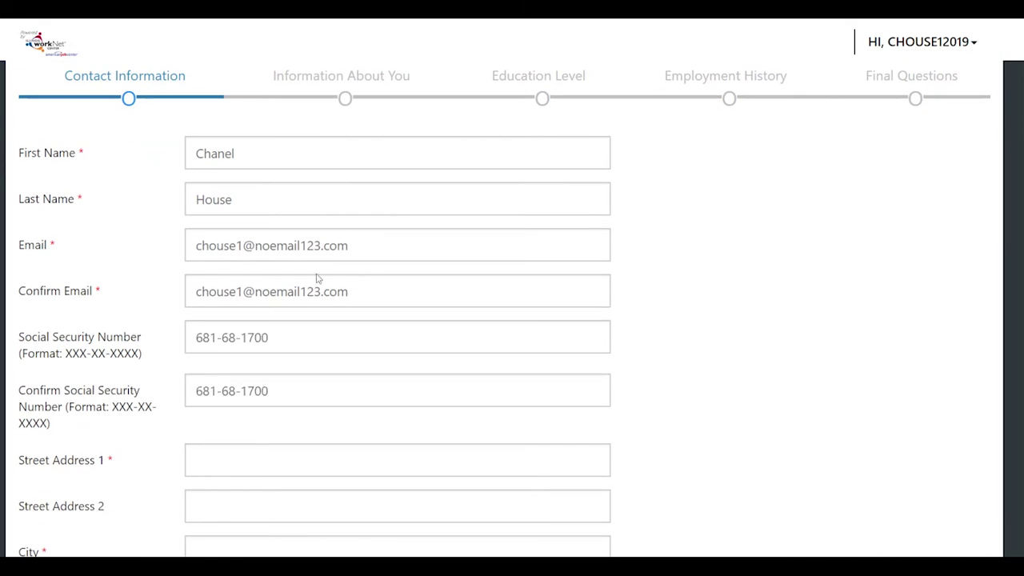
scroll(303, 331, down, 4)
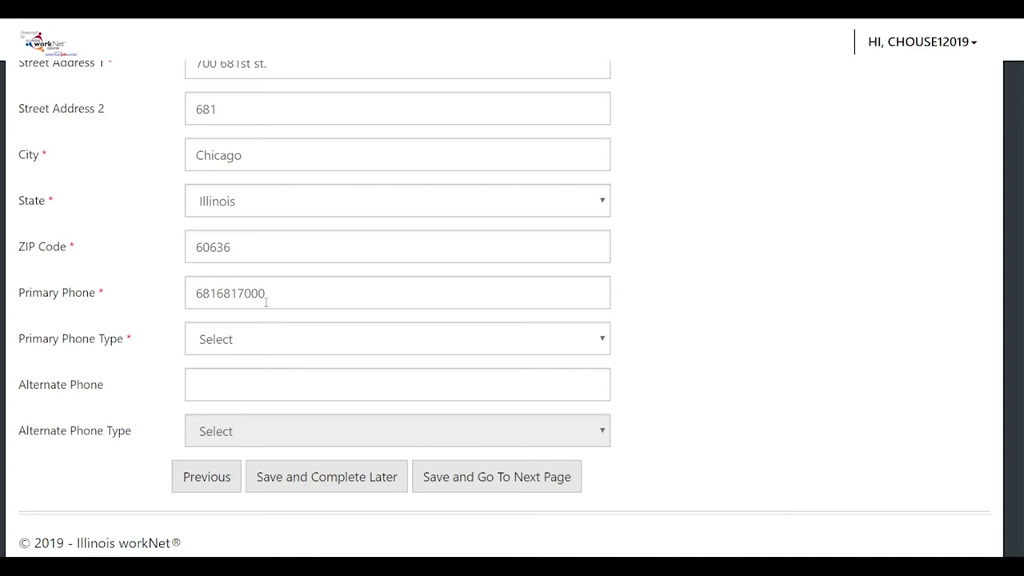
Set the primary phone type to Mobile and save the contact information page.
click(269, 343)
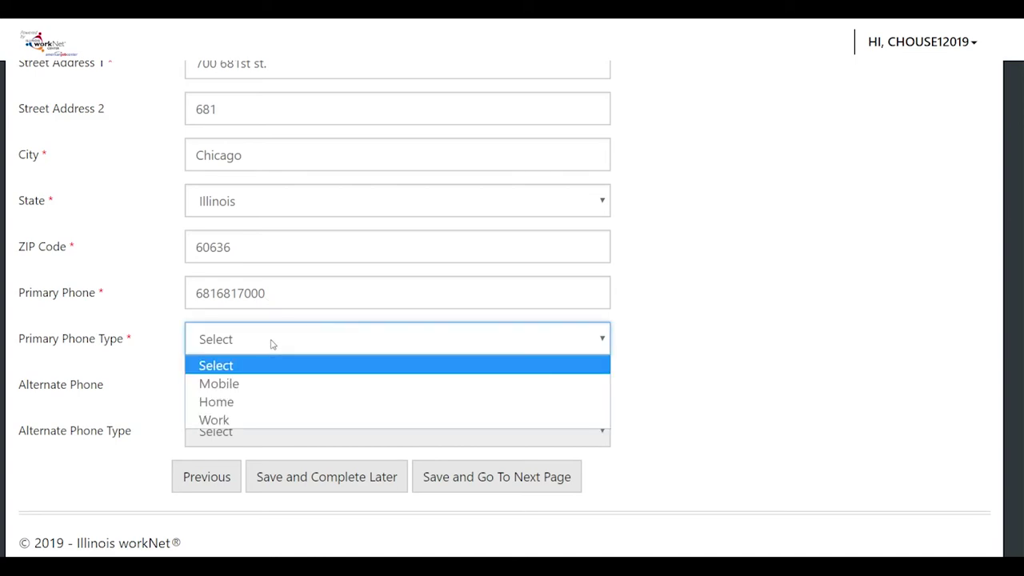
click(231, 384)
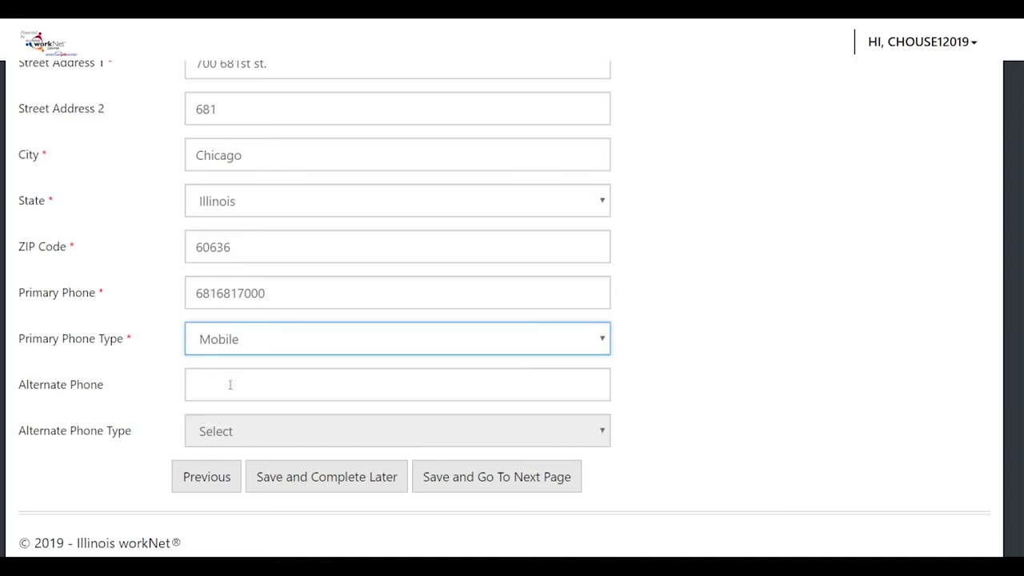
scroll(231, 388, down, 1)
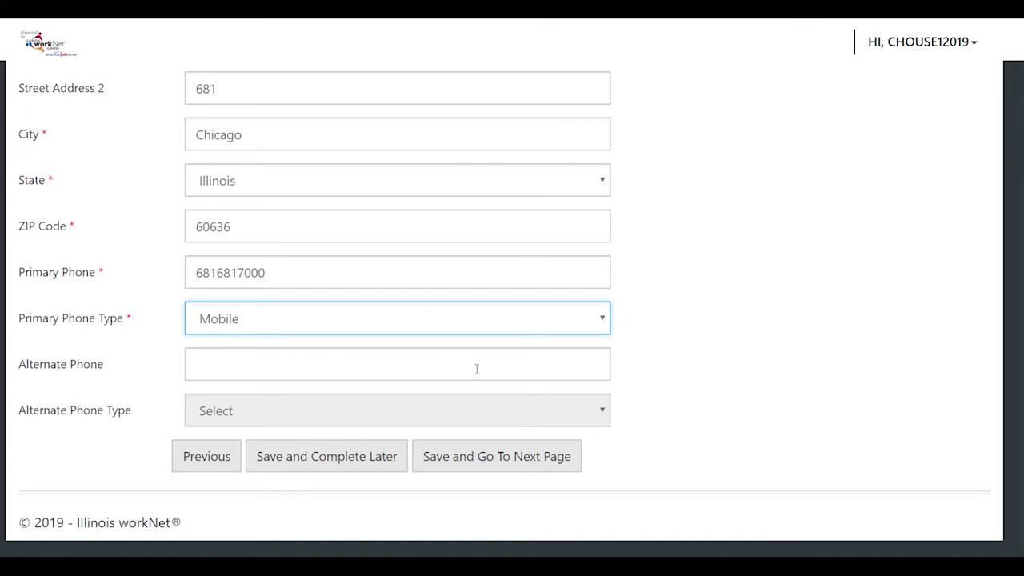
click(513, 457)
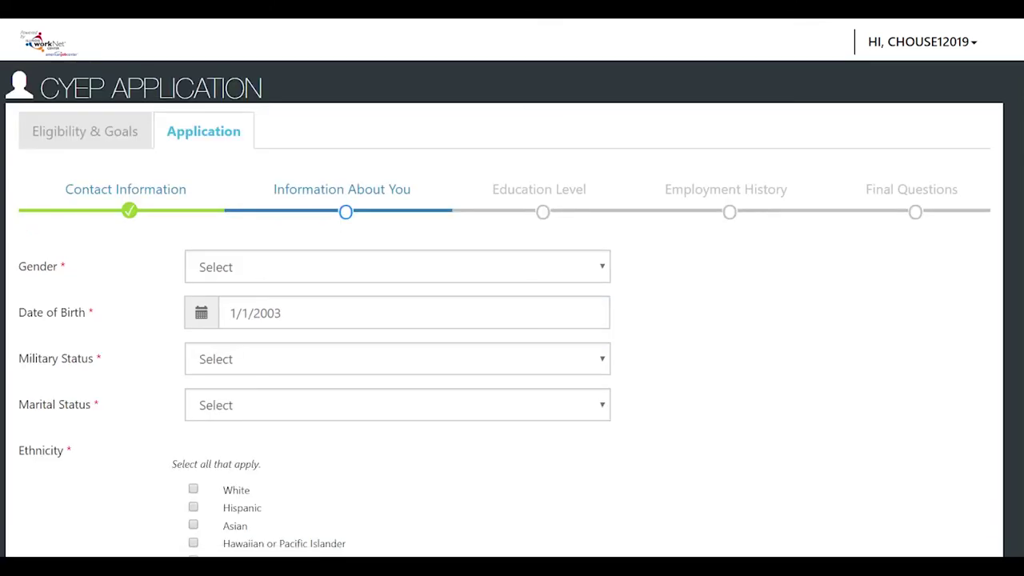
Set gender to Male, military status to None and marital status to Single.
click(259, 266)
click(311, 272)
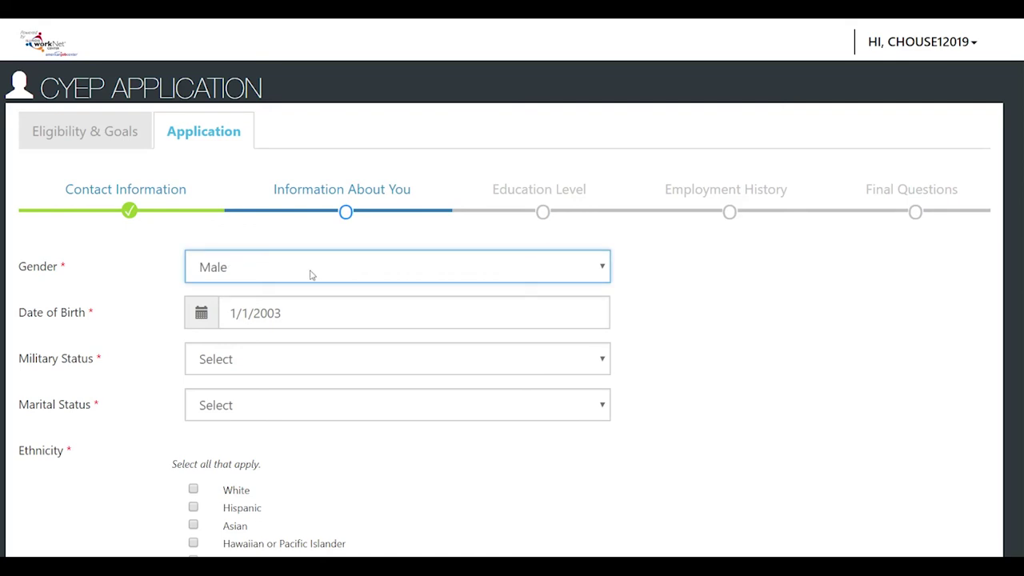
scroll(311, 274, down, 1)
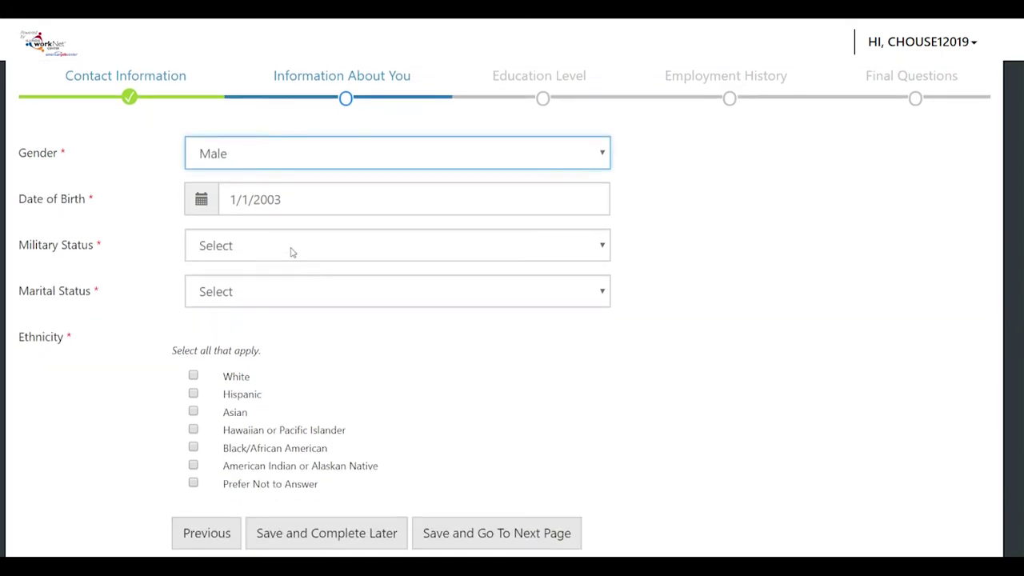
click(289, 250)
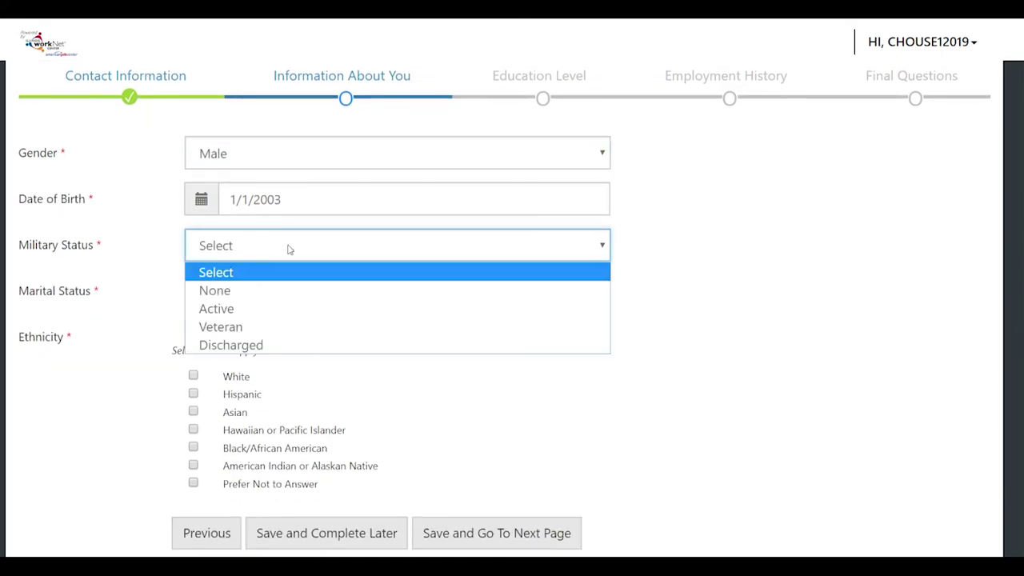
click(235, 290)
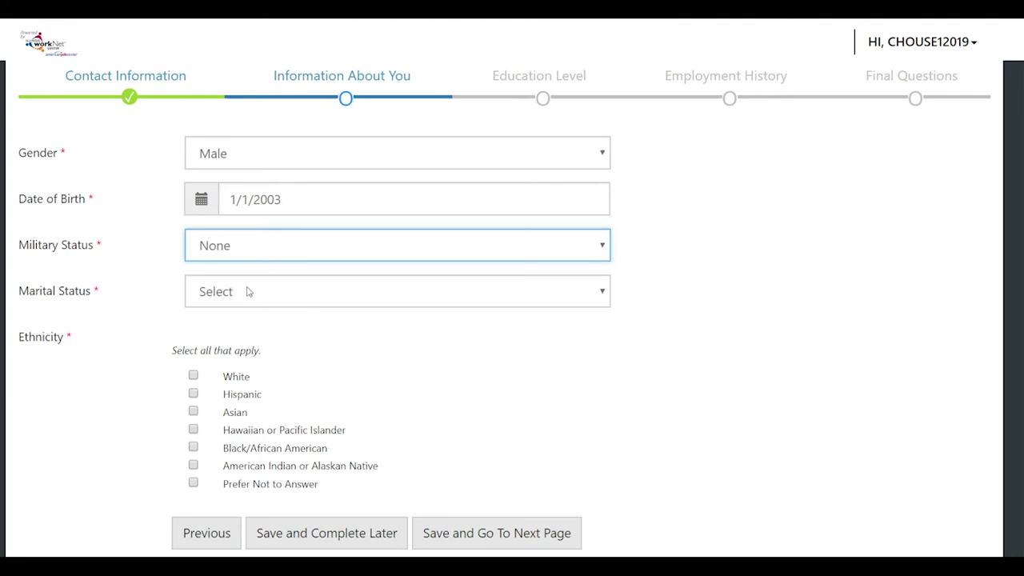
click(248, 292)
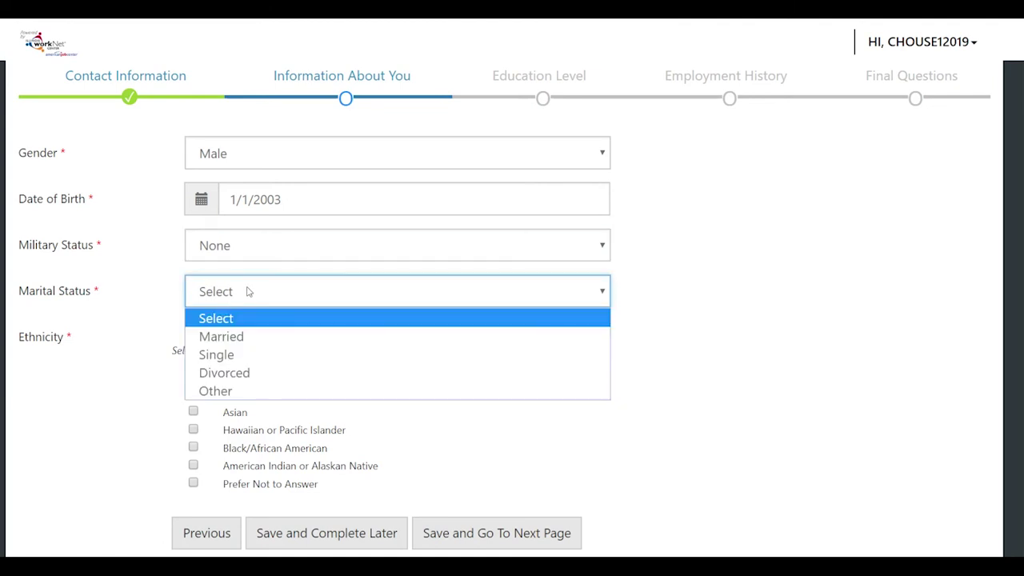
click(232, 354)
Mark White and Hispanic as the applicant's ethnicity and save the page.
scroll(242, 338, down, 2)
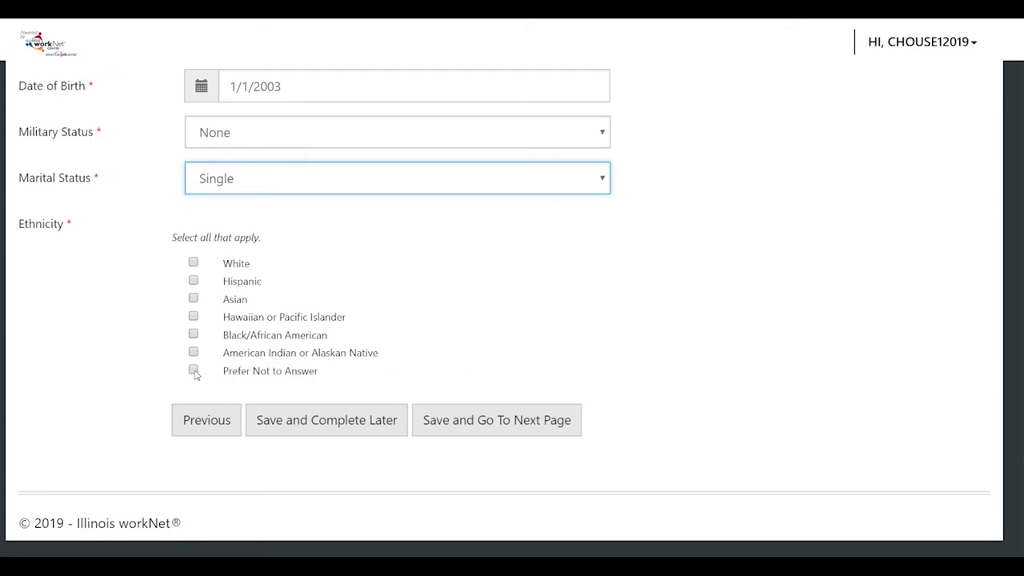
click(193, 280)
click(192, 261)
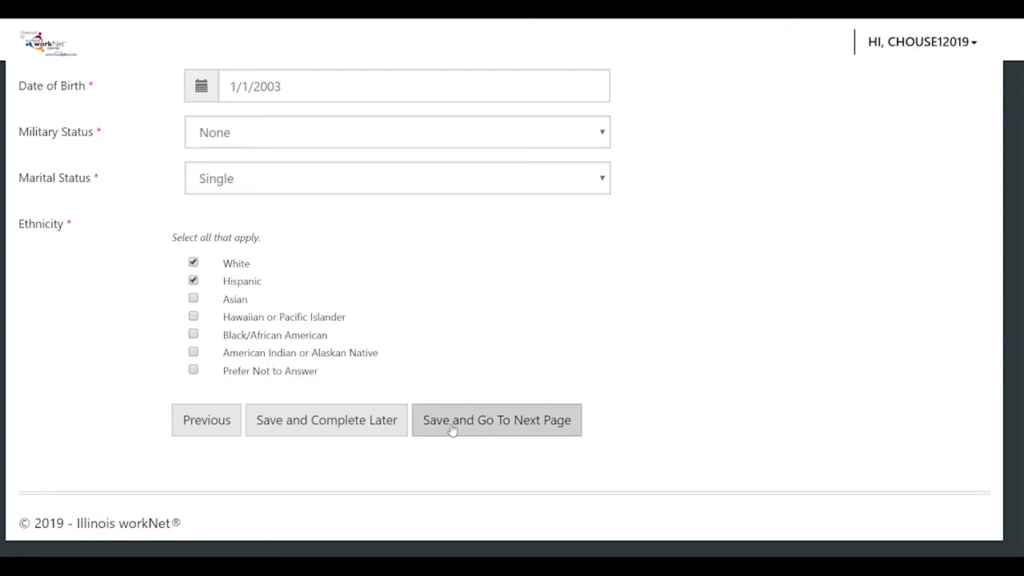
click(452, 428)
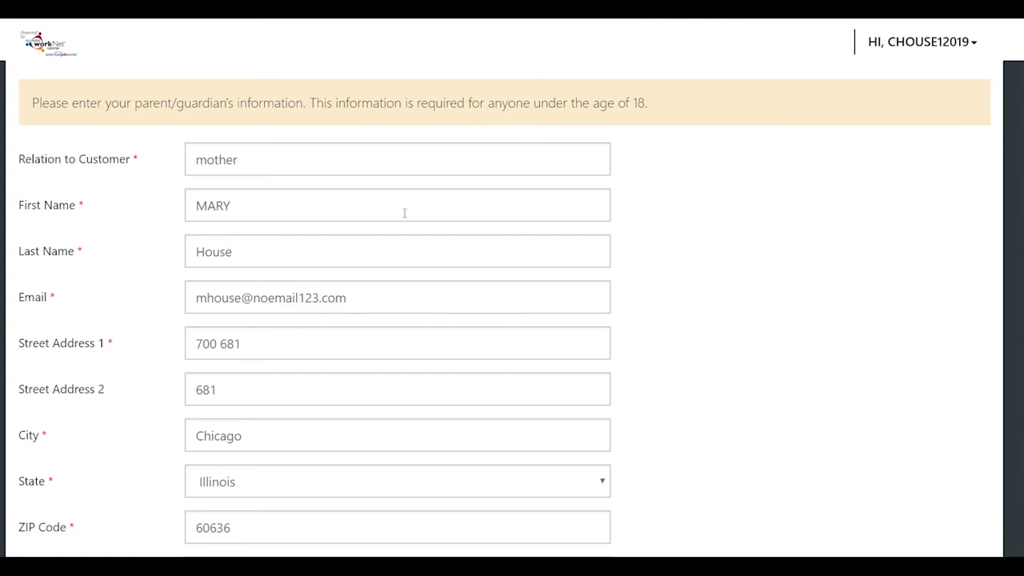
Complete the parent/guardian's name, e-mail, address and phone details with mother as the relation, and save the page.
scroll(404, 213, down, 2)
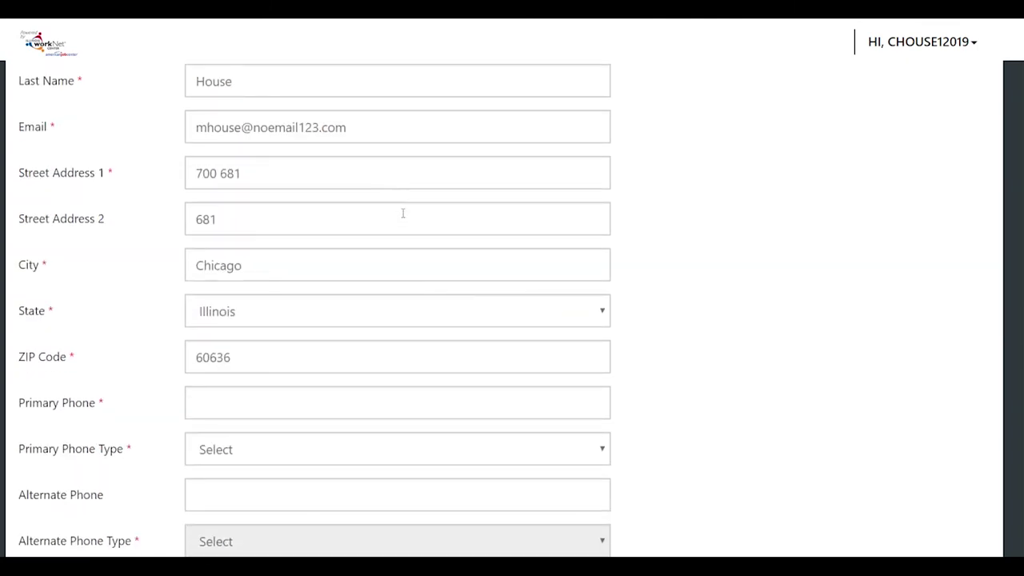
scroll(403, 213, down, 2)
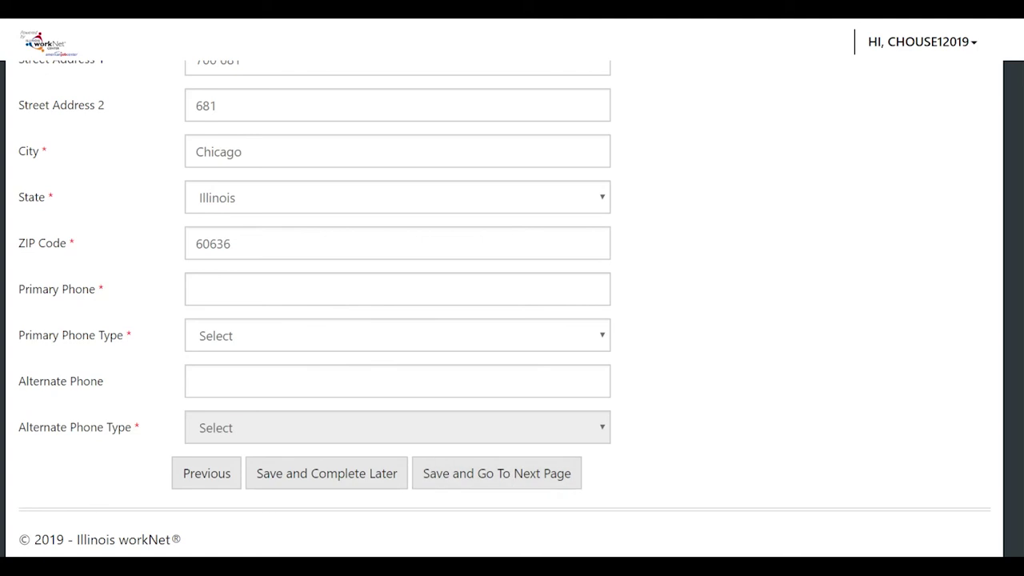
click(512, 479)
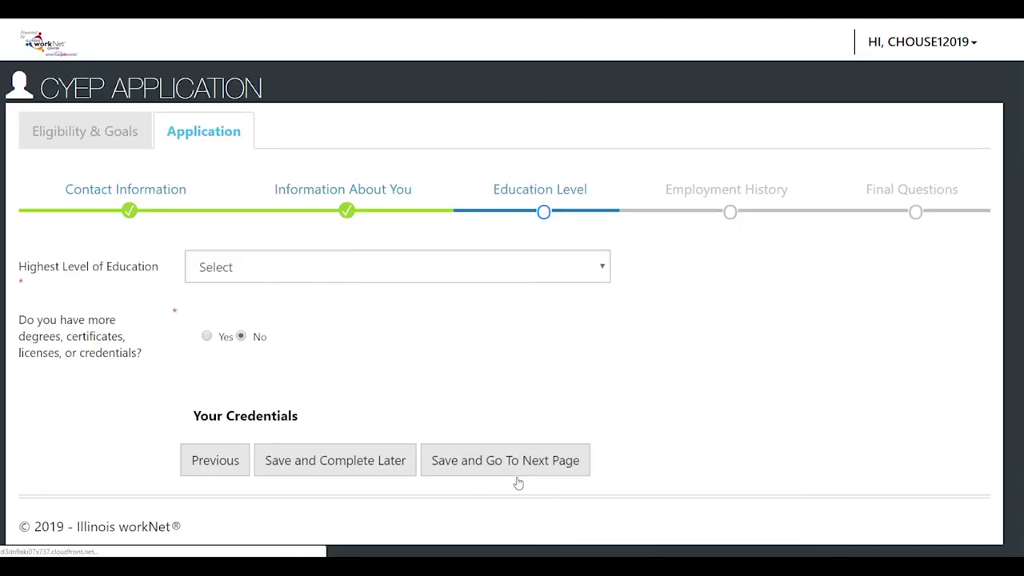
Set the highest level of education to H.S. Junior.
click(383, 275)
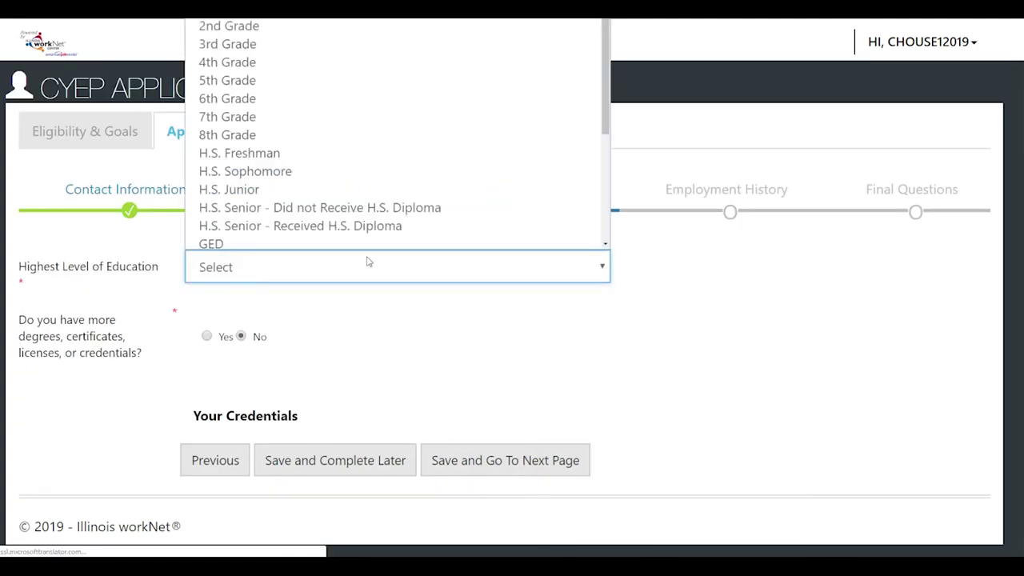
click(241, 186)
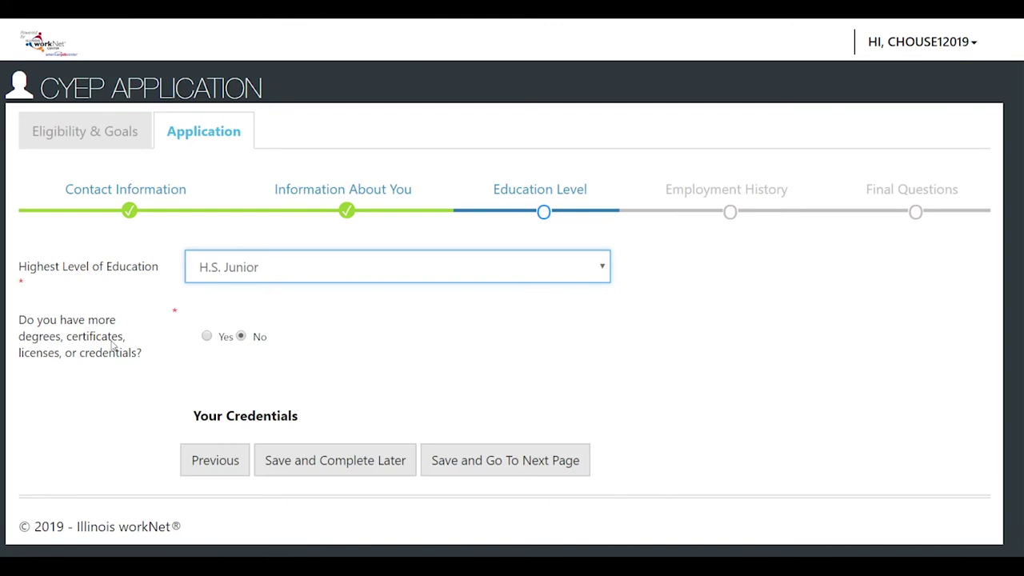
click(207, 337)
scroll(450, 350, down, 2)
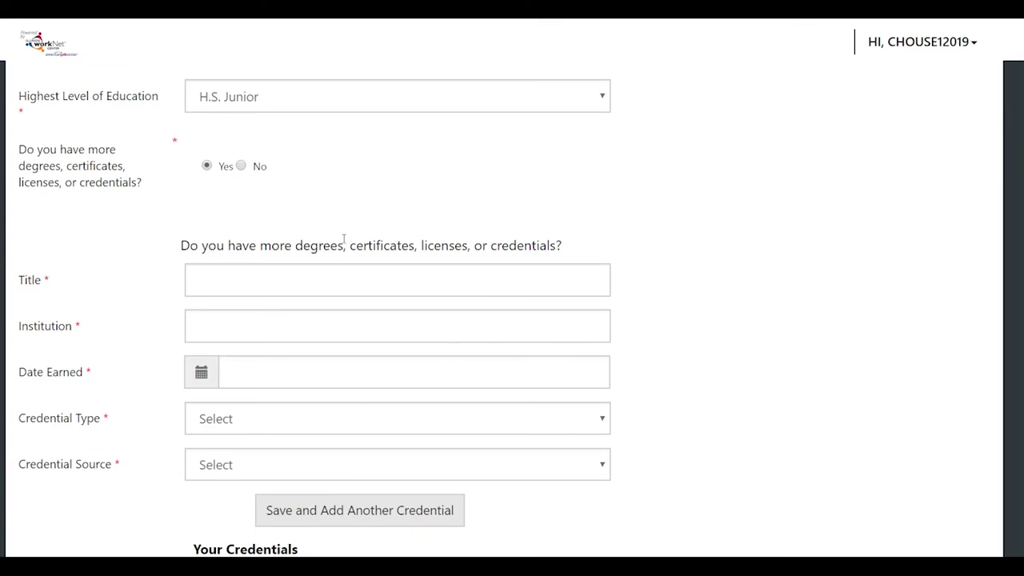
click(240, 166)
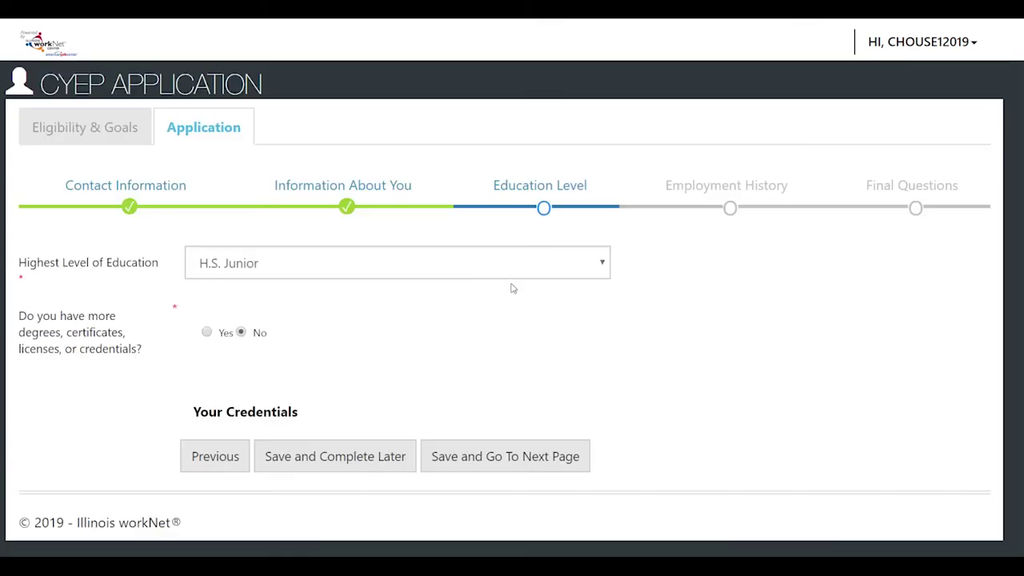
Save the education page, and complete the employment history page by answering No to having had a job.
click(521, 457)
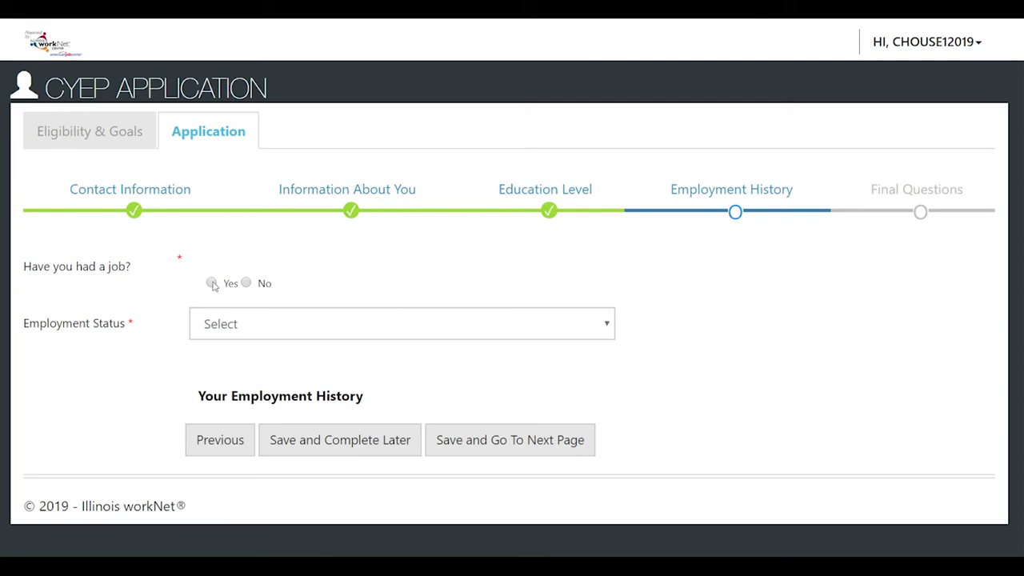
click(247, 284)
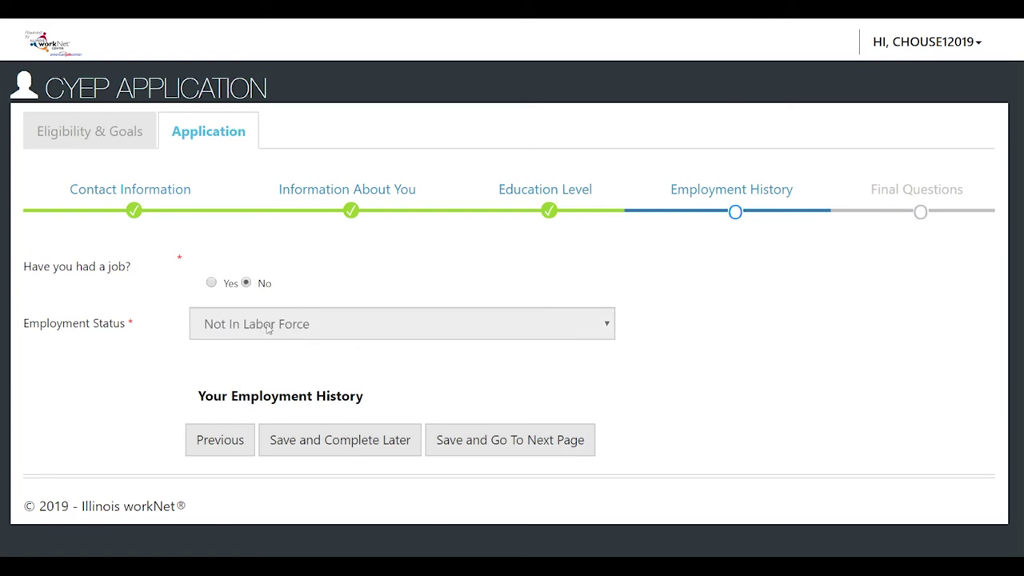
click(519, 450)
Mark Illinois Department of Healthcare and Family Services as service provider and Local DHS Office as referral source, and save the final questions.
scroll(516, 394, down, 2)
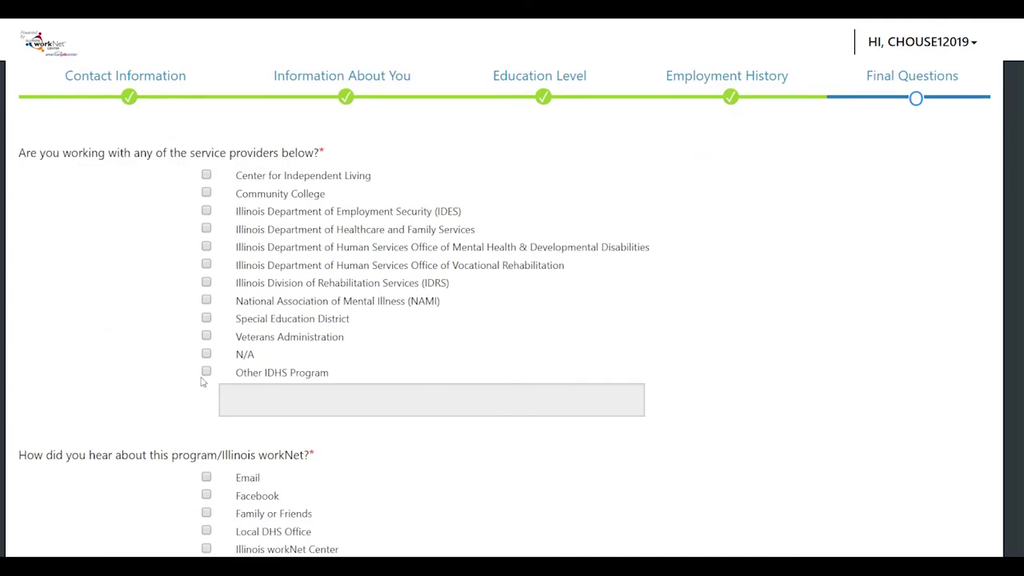
scroll(206, 370, down, 3)
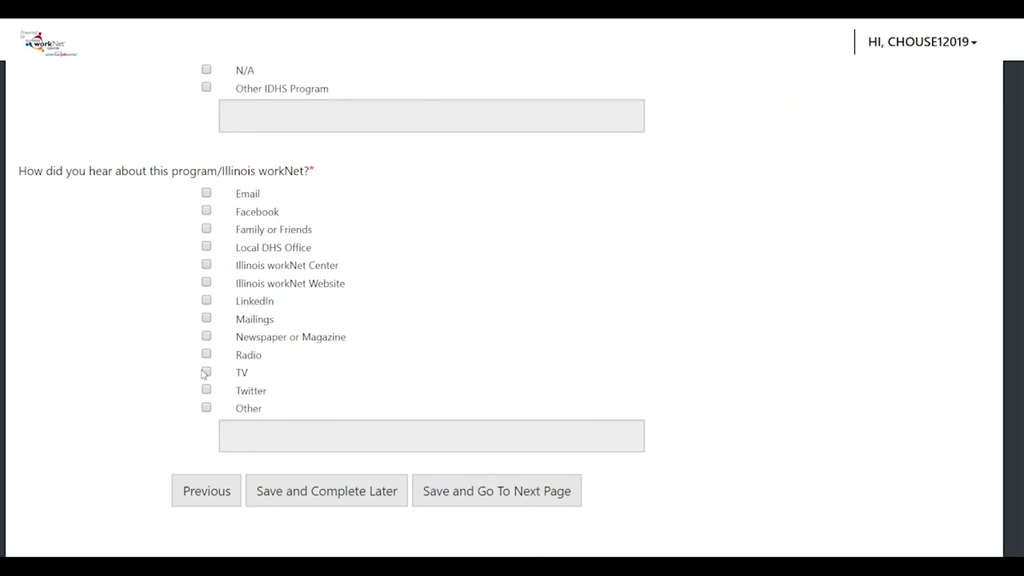
click(206, 247)
click(523, 502)
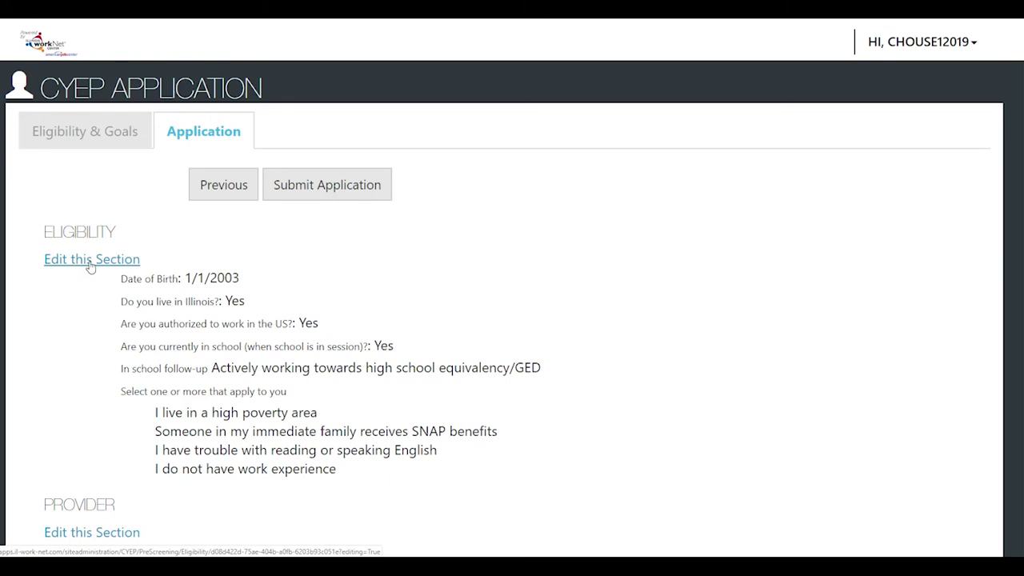
Review all sections of the application summary, and submit the application with confirmation.
scroll(90, 266, down, 9)
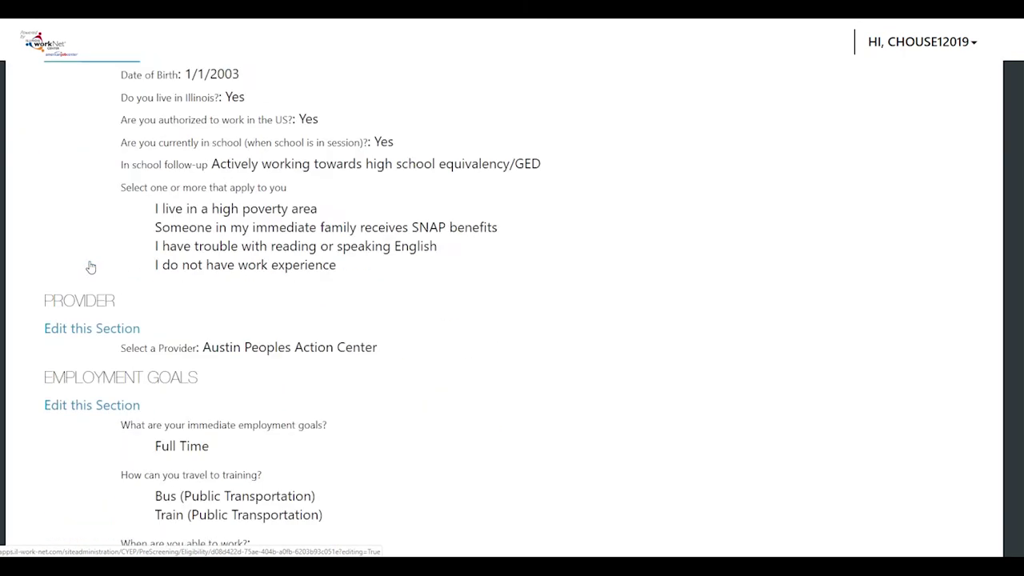
scroll(90, 266, down, 5)
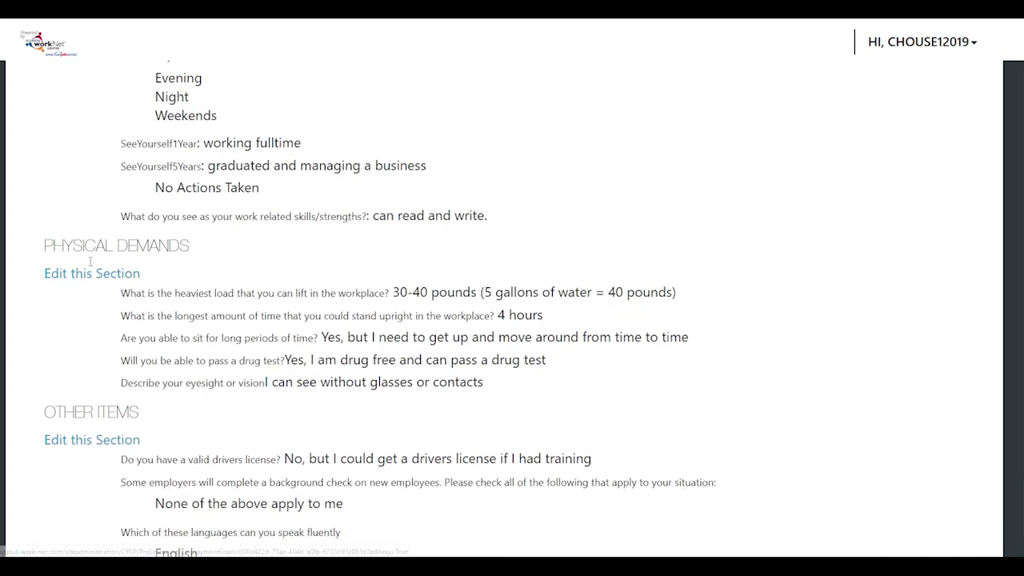
scroll(91, 267, down, 8)
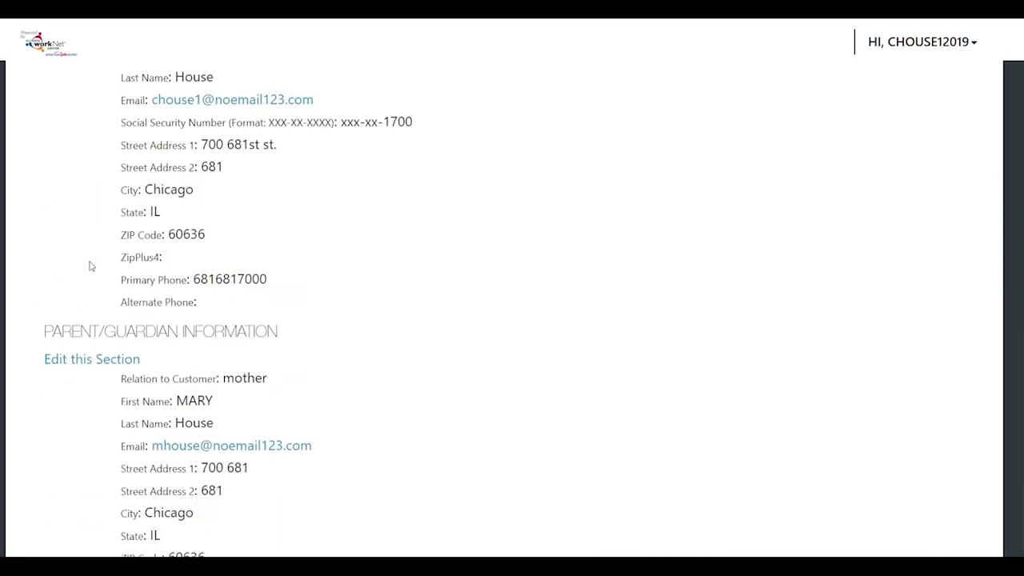
scroll(91, 266, down, 3)
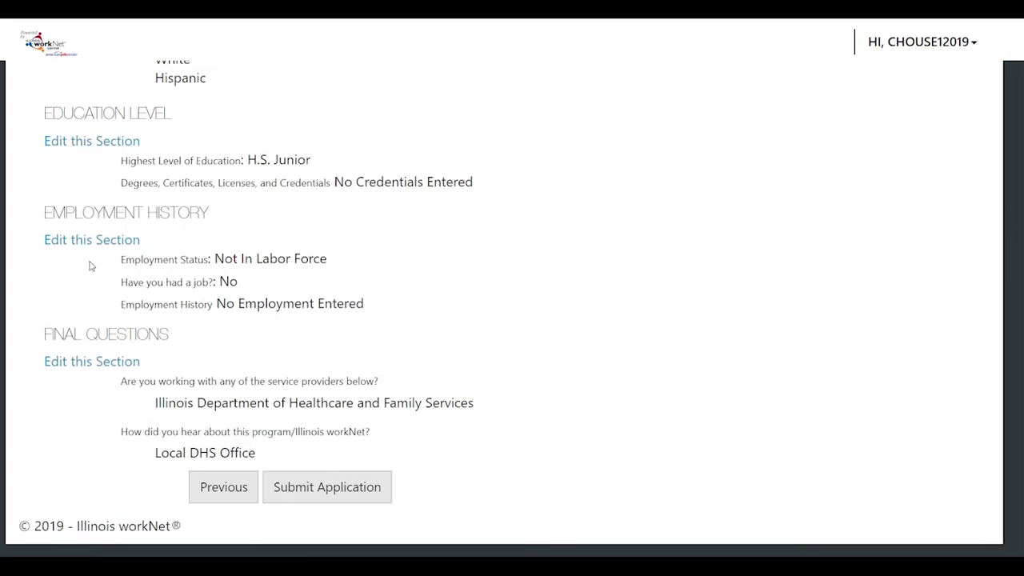
click(344, 490)
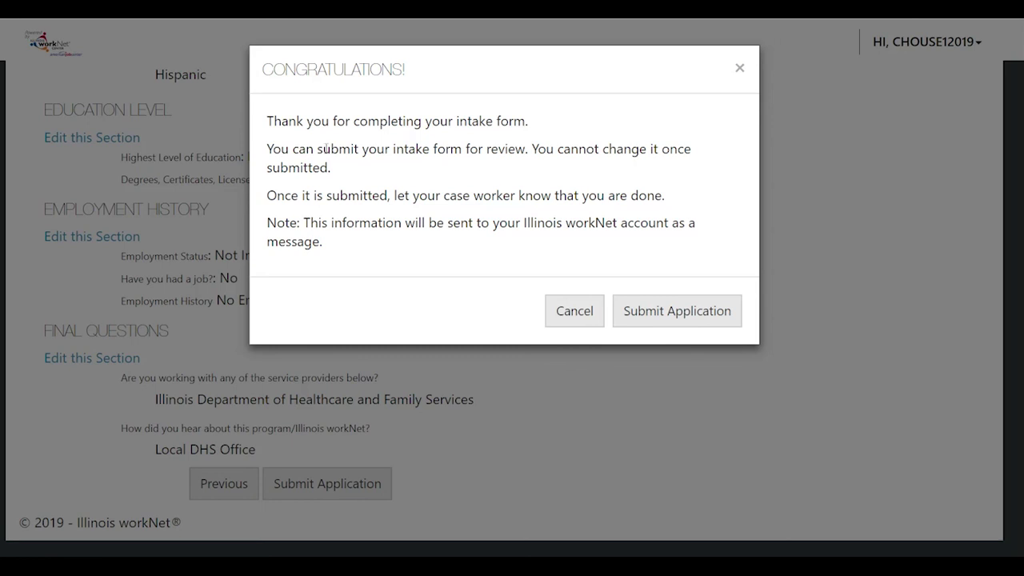
click(686, 314)
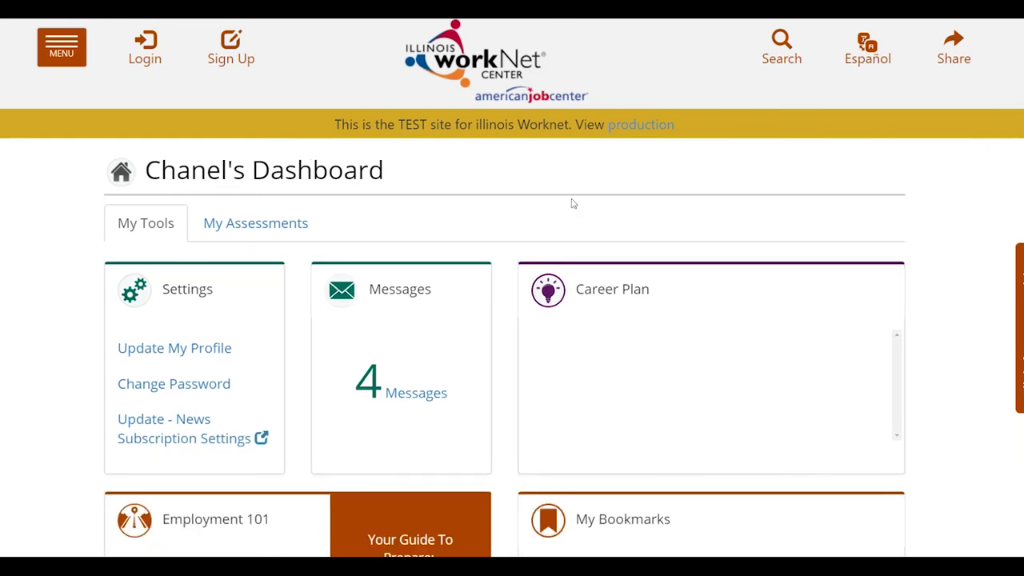
Look through the dashboard's tools, including messages, resume builder, program applications and assessments.
scroll(571, 204, down, 5)
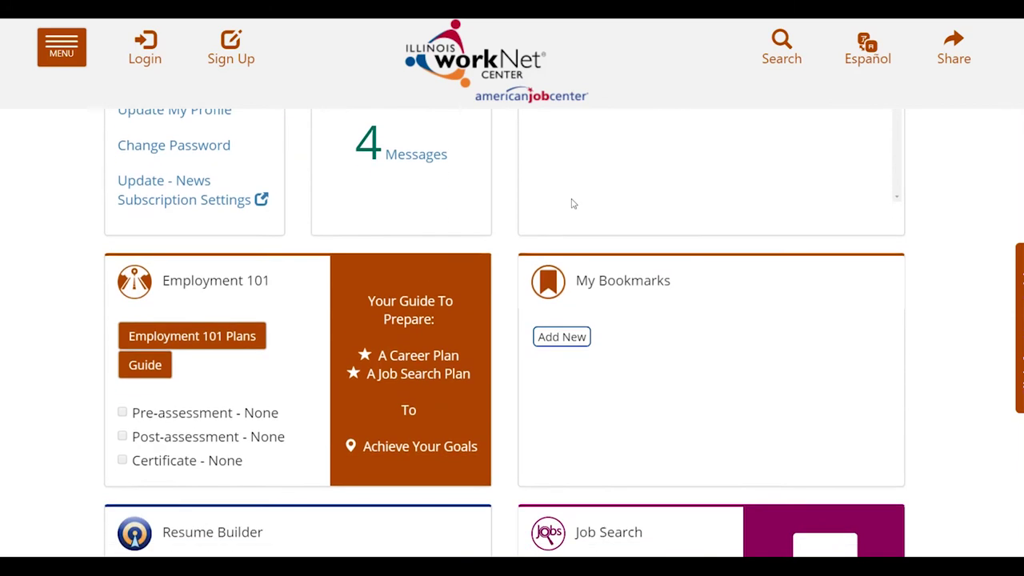
scroll(571, 204, down, 4)
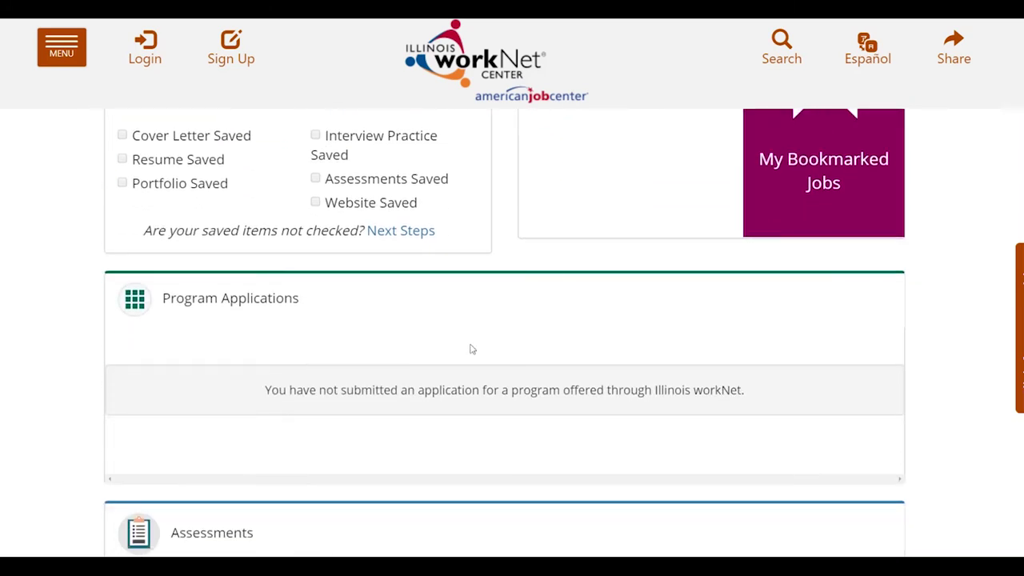
scroll(463, 347, down, 3)
scroll(457, 349, down, 4)
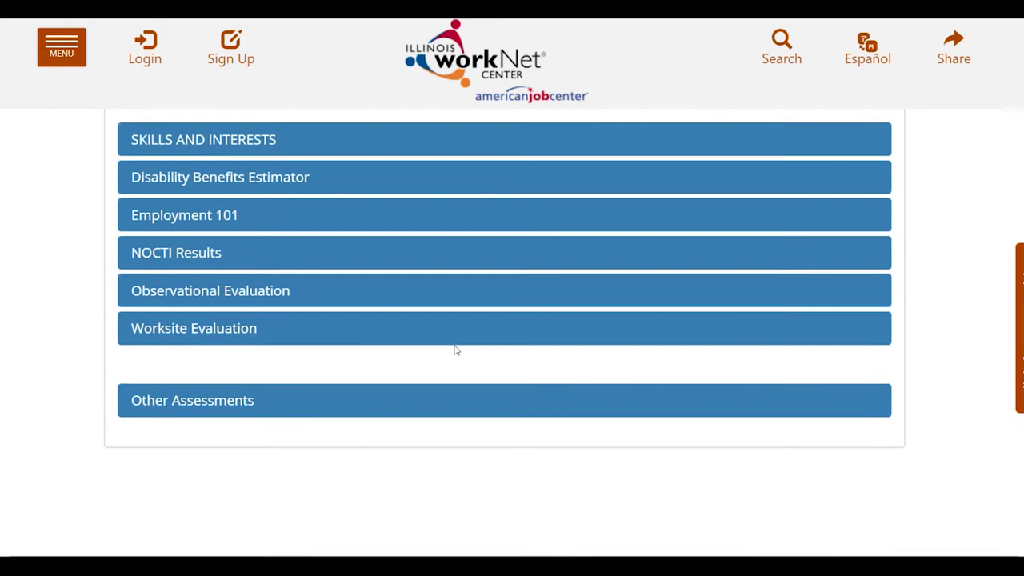
scroll(456, 349, up, 5)
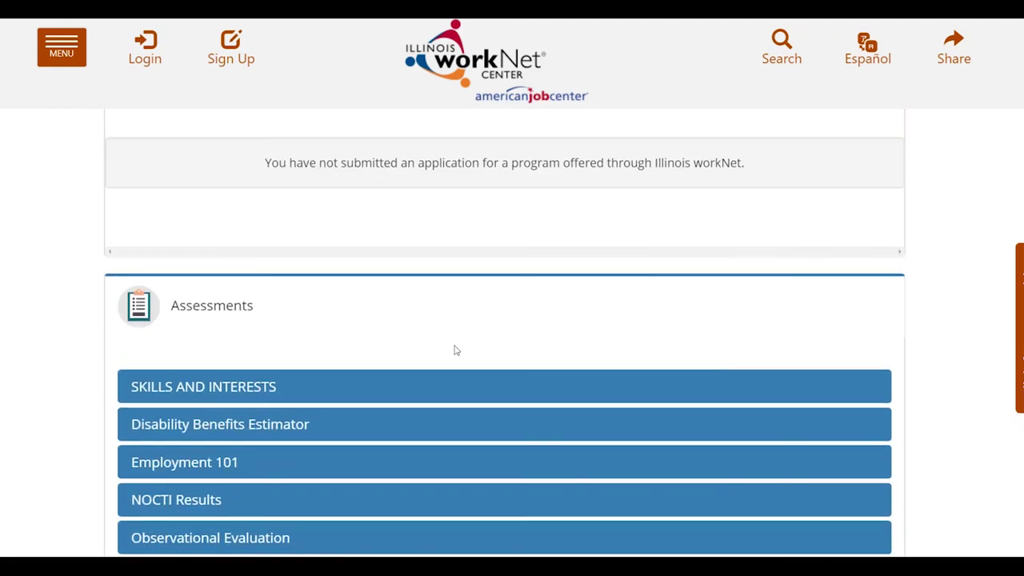
scroll(456, 350, up, 10)
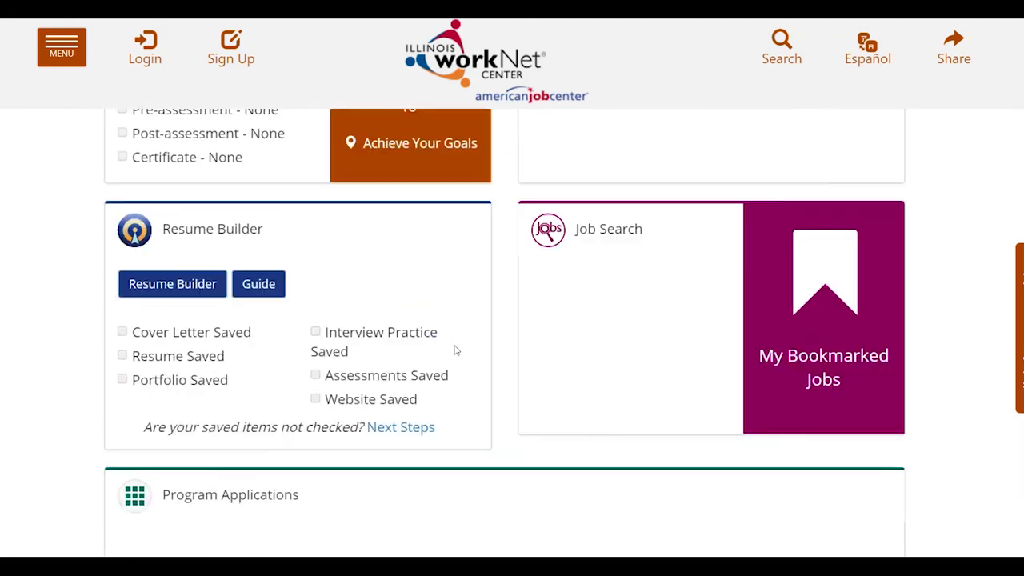
scroll(456, 349, up, 1)
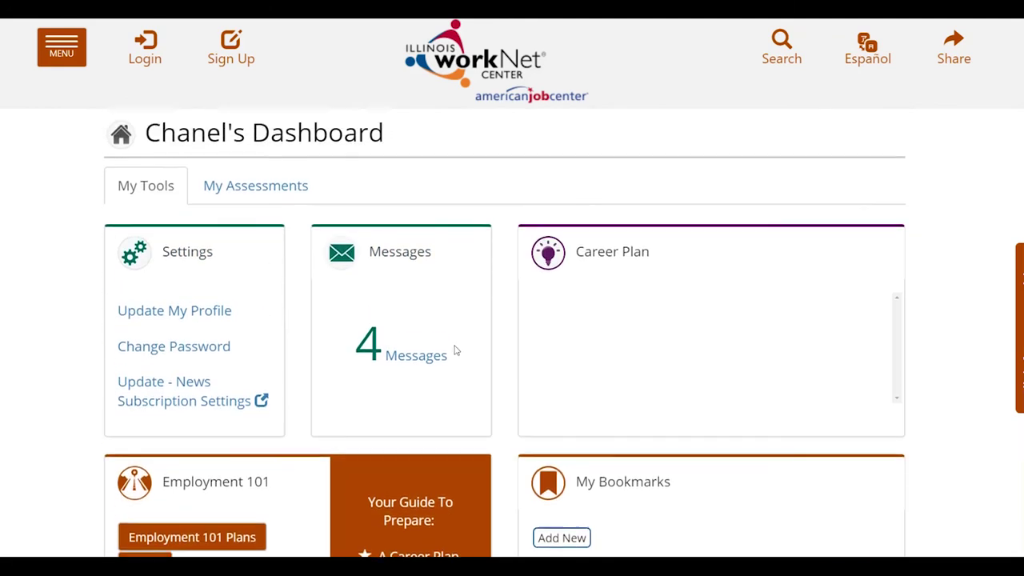